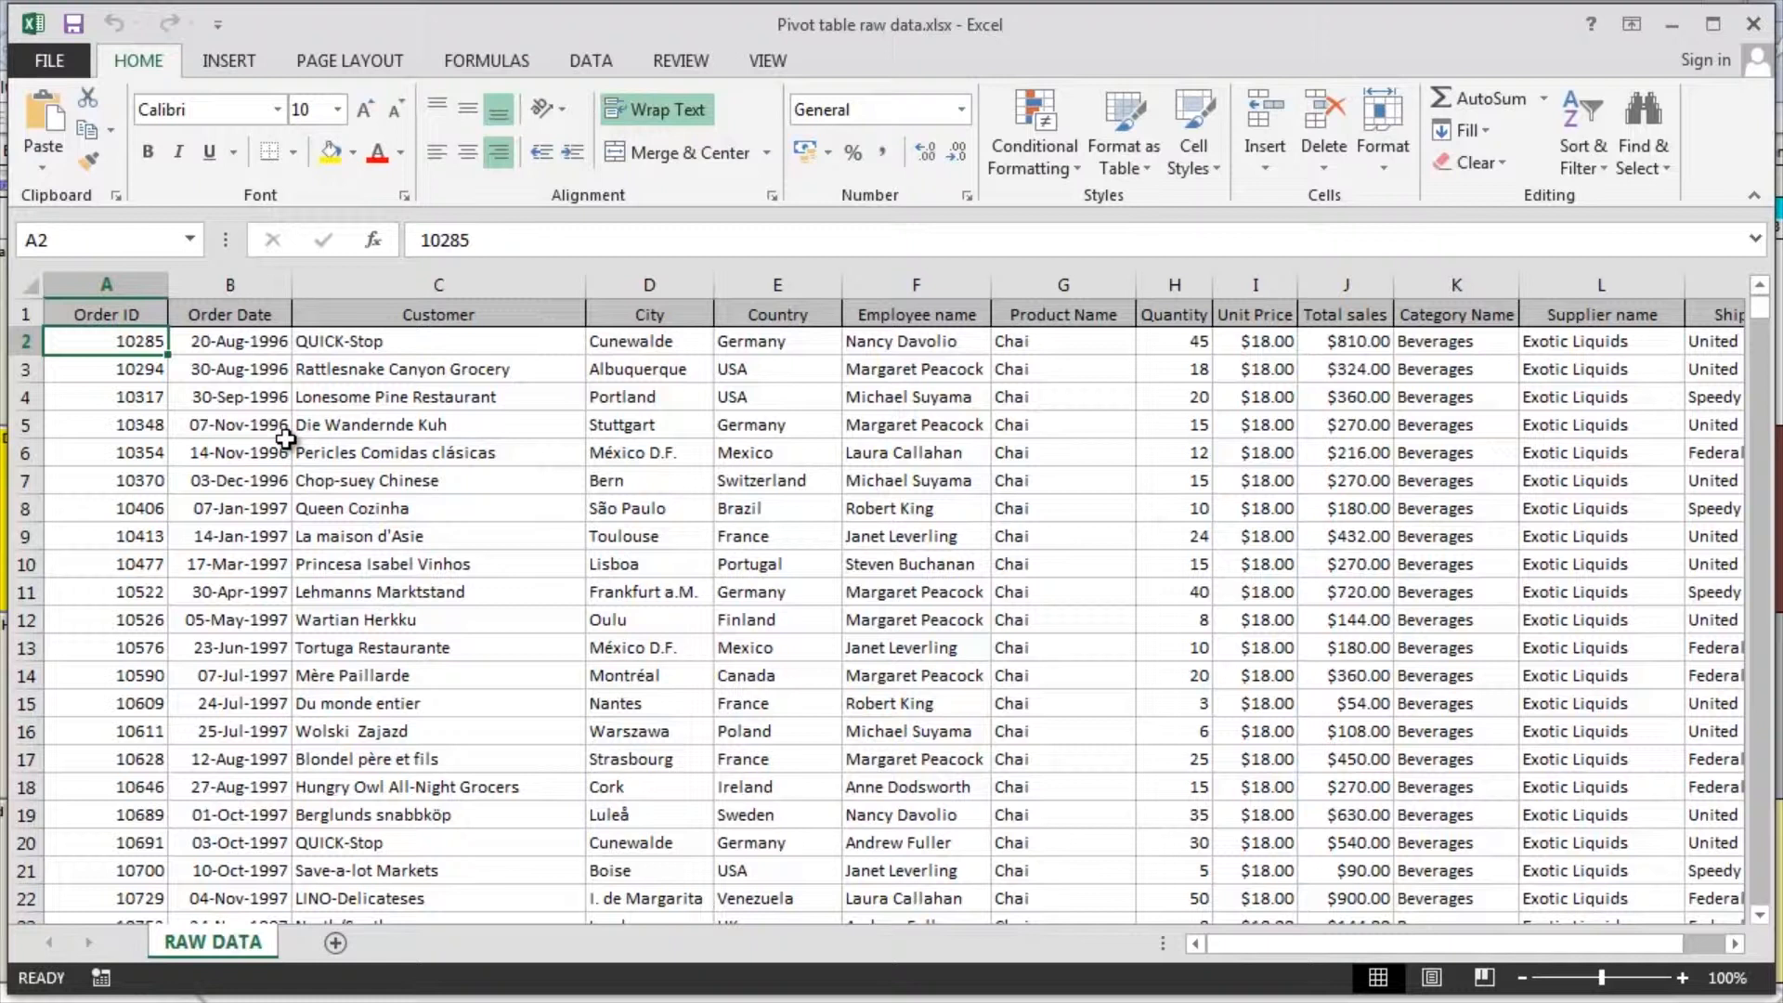
# Create a PivotTable on a new worksheet from the RAW DATA range A1:M2156
pyautogui.click(241, 64)
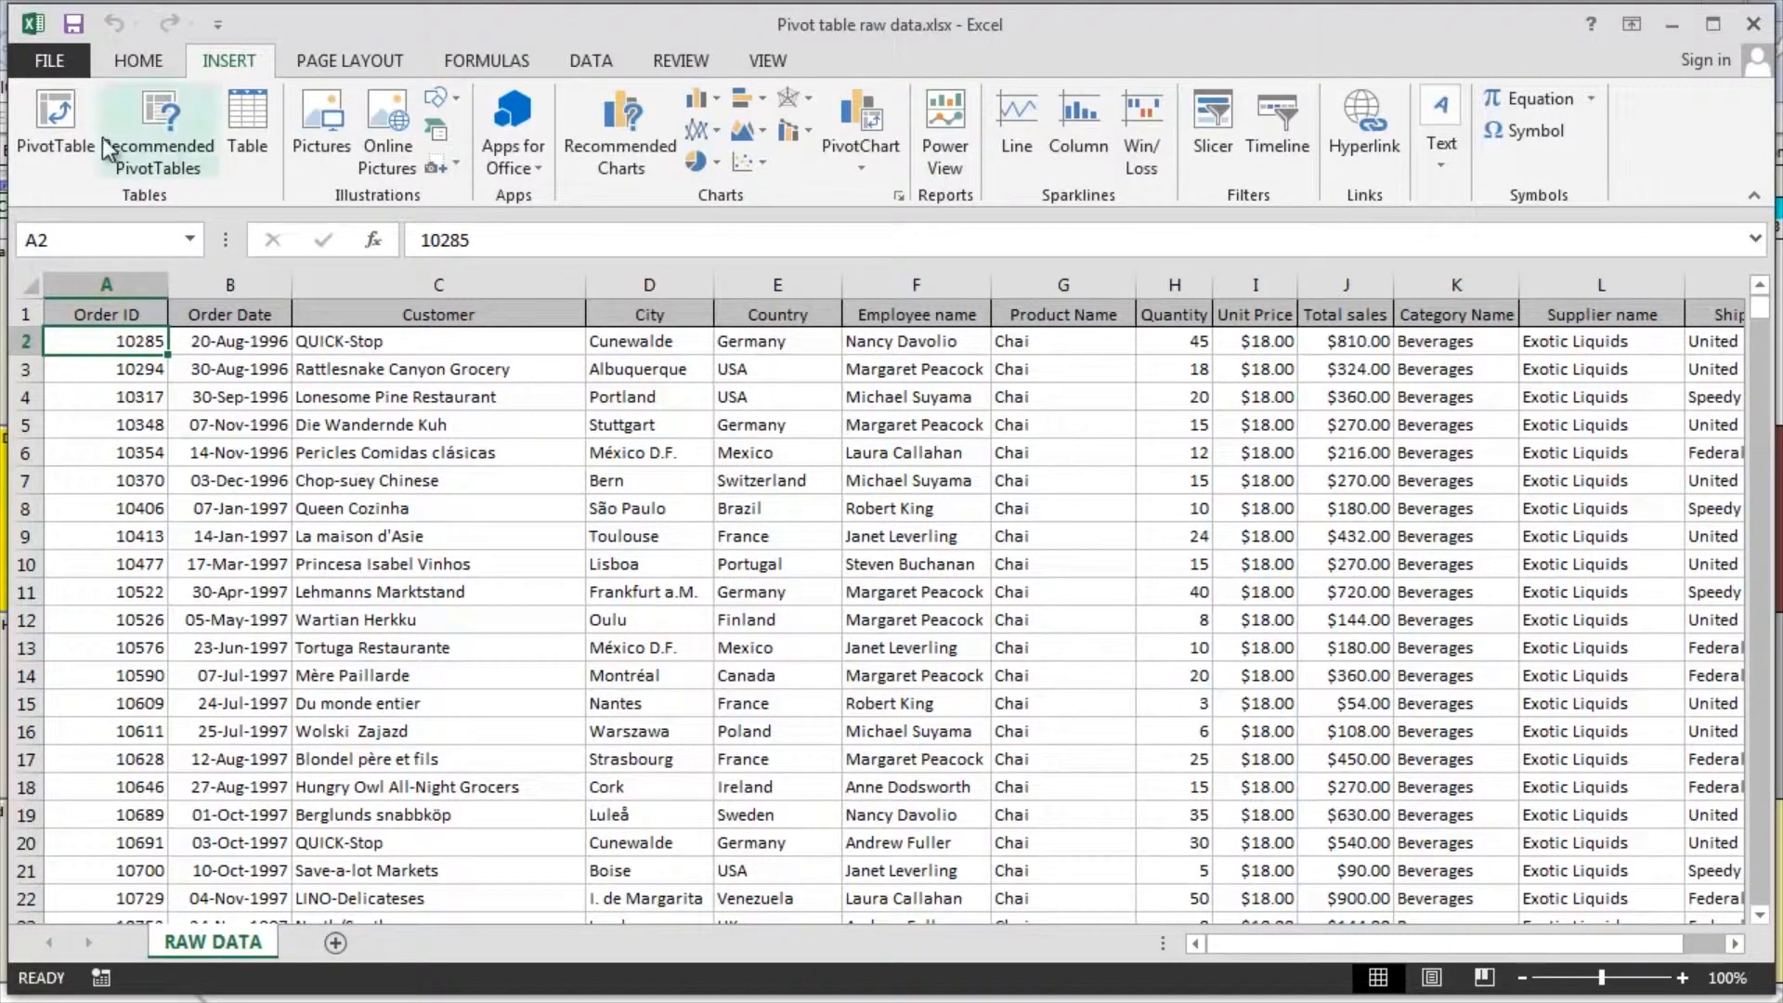
pyautogui.click(74, 111)
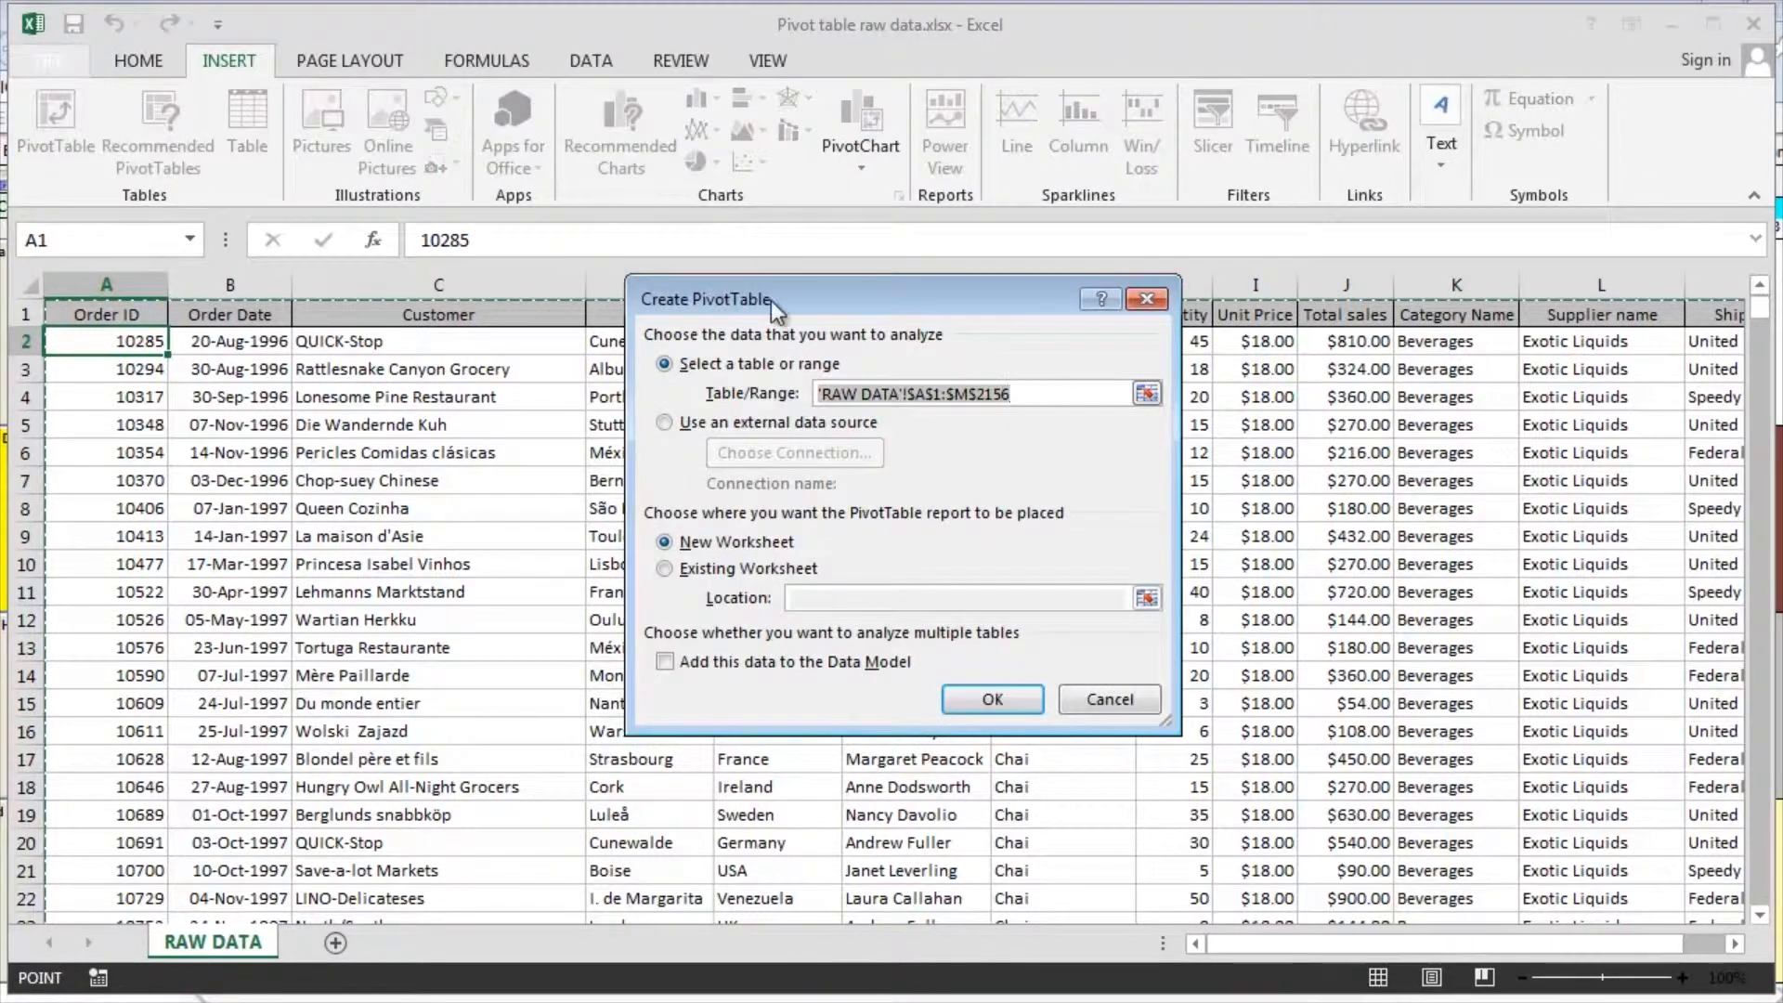
pyautogui.moveTo(779, 294); pyautogui.dragTo(765, 370)
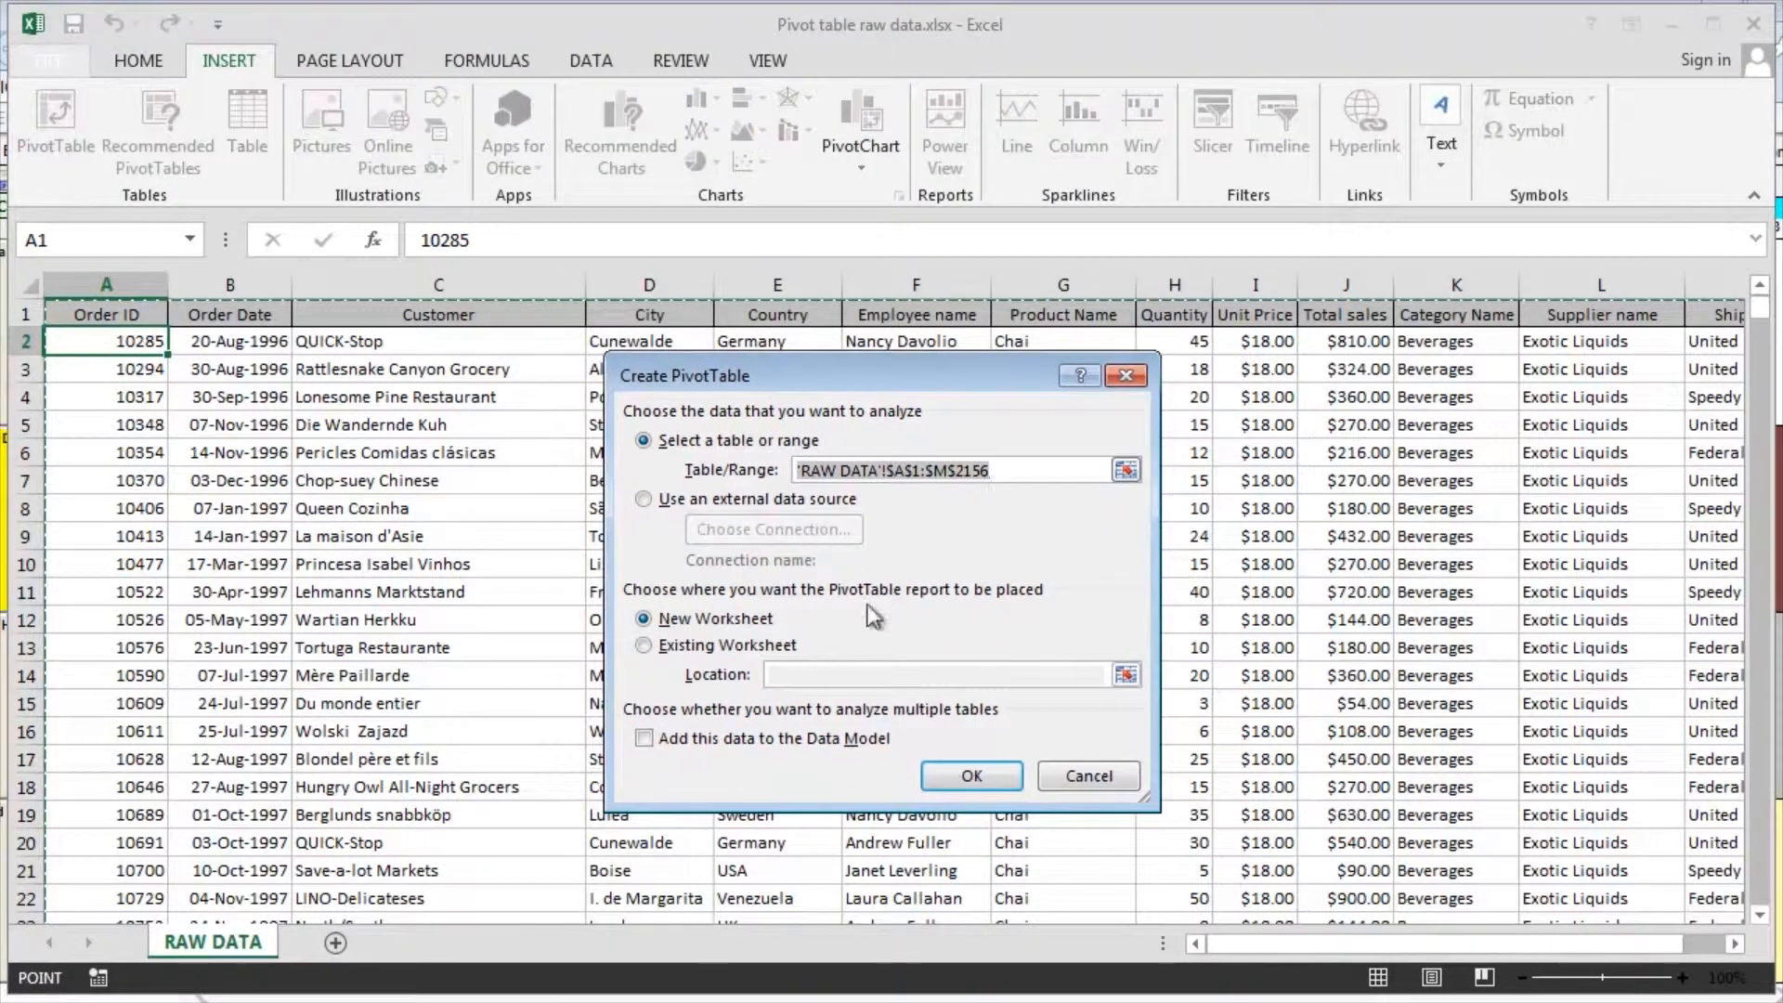
pyautogui.click(969, 775)
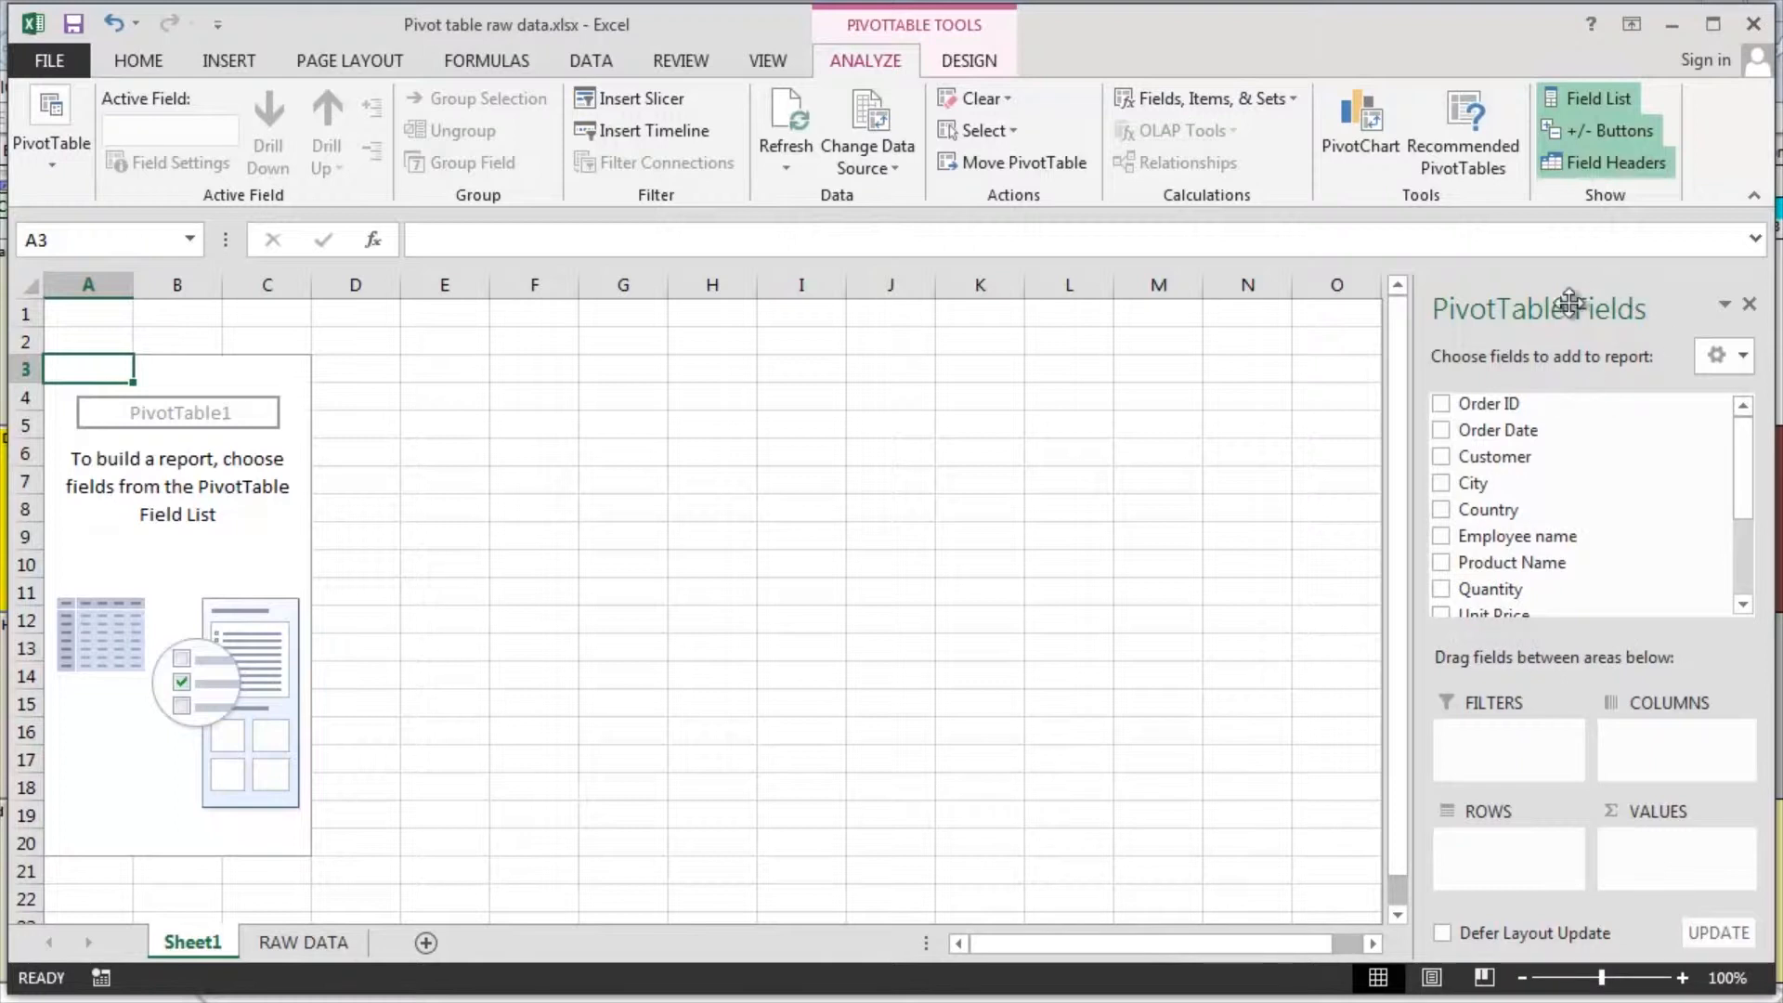
# Summarize Total sales by category, with Total sales as summed values and Category Name as rows
pyautogui.scroll(-2, 1744, 472)
pyautogui.scroll(-3, 1743, 473)
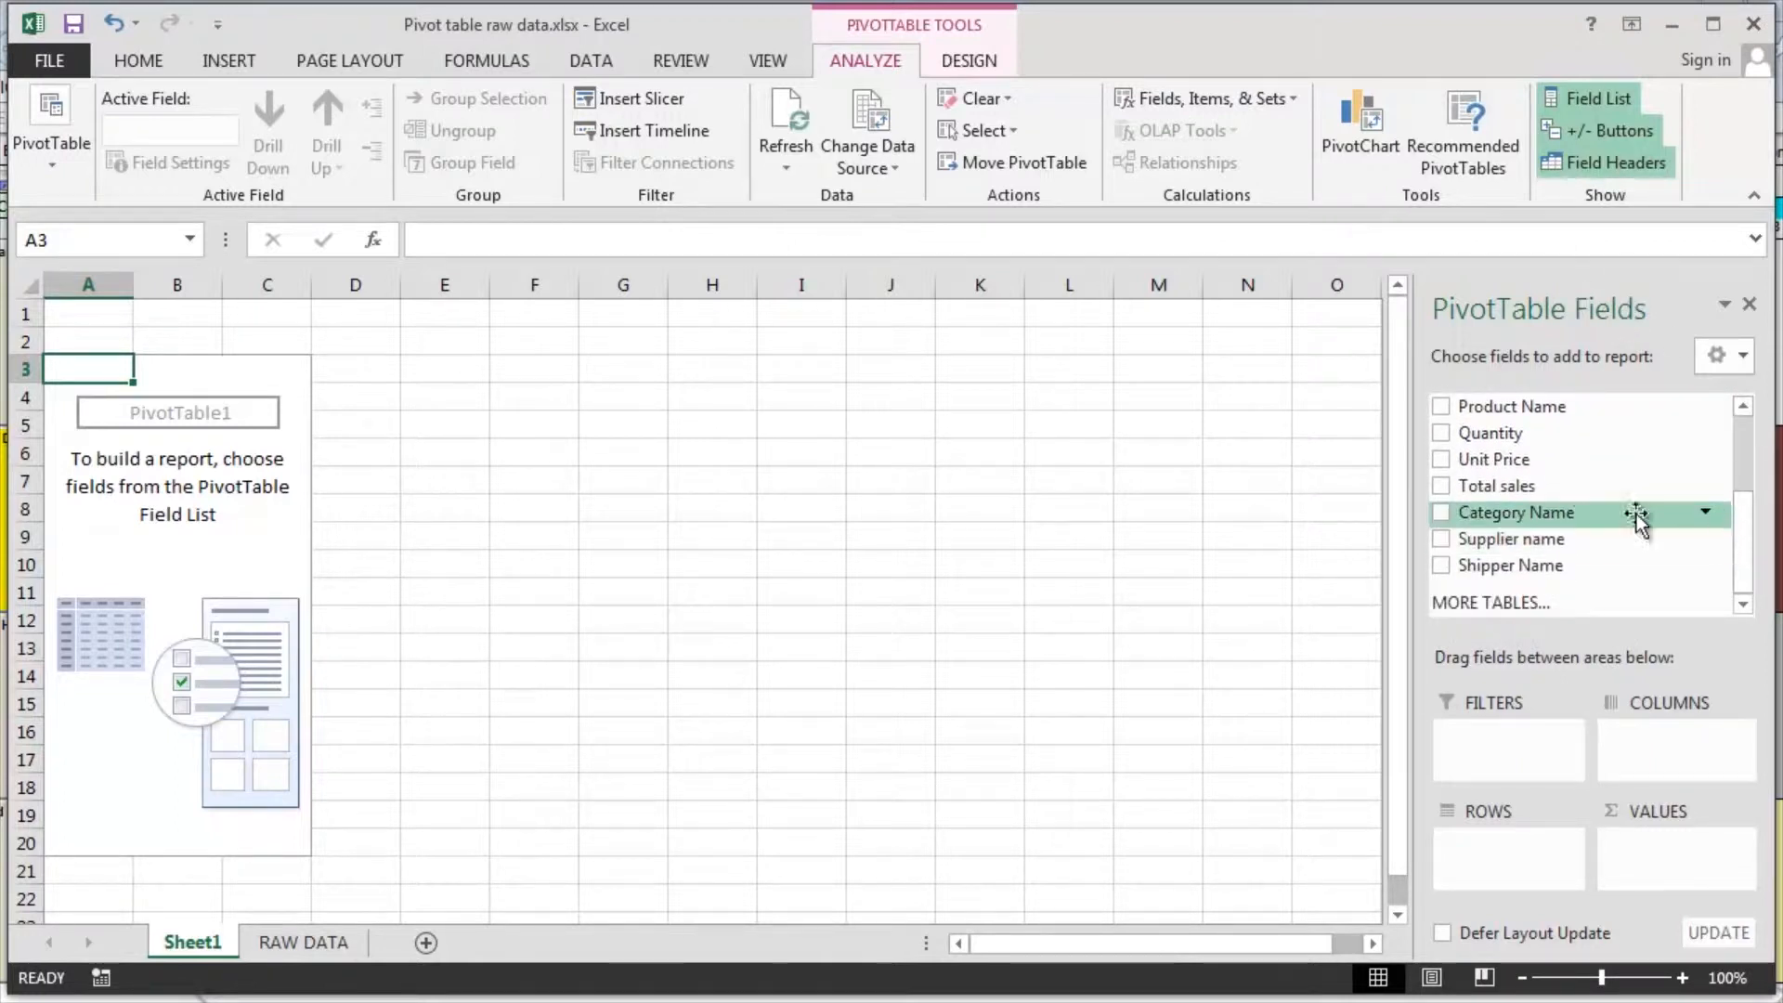
pyautogui.click(1439, 490)
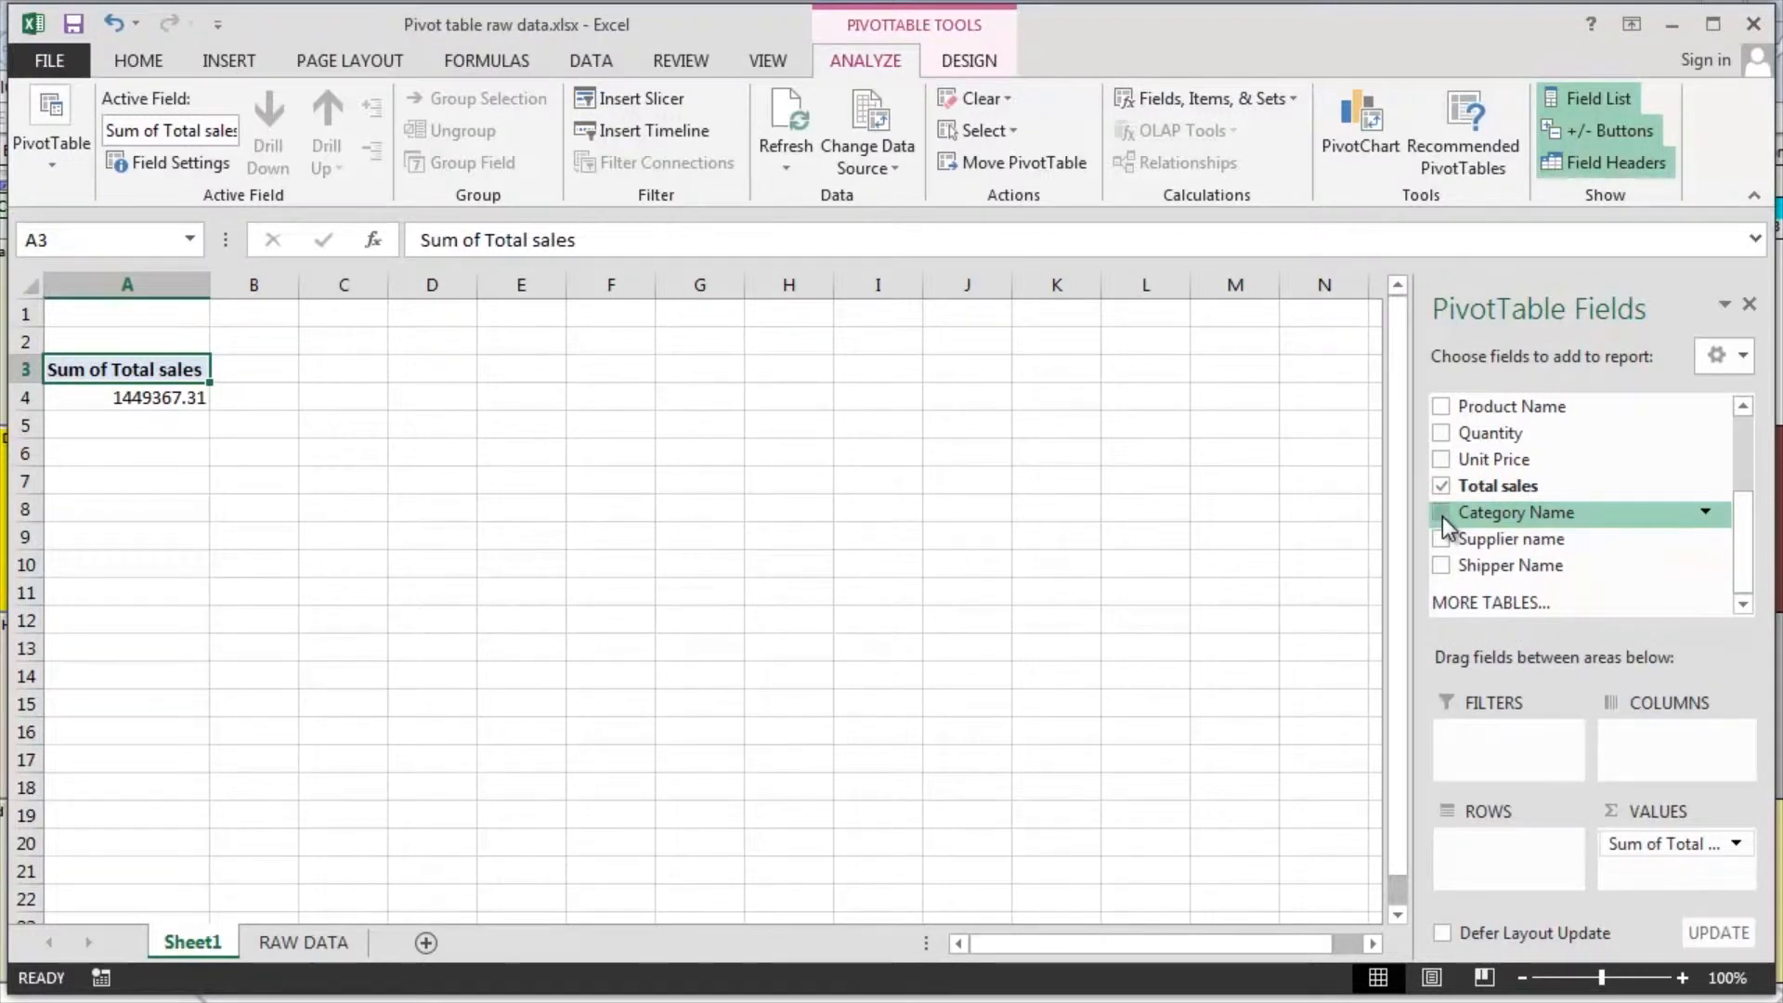
pyautogui.click(1441, 514)
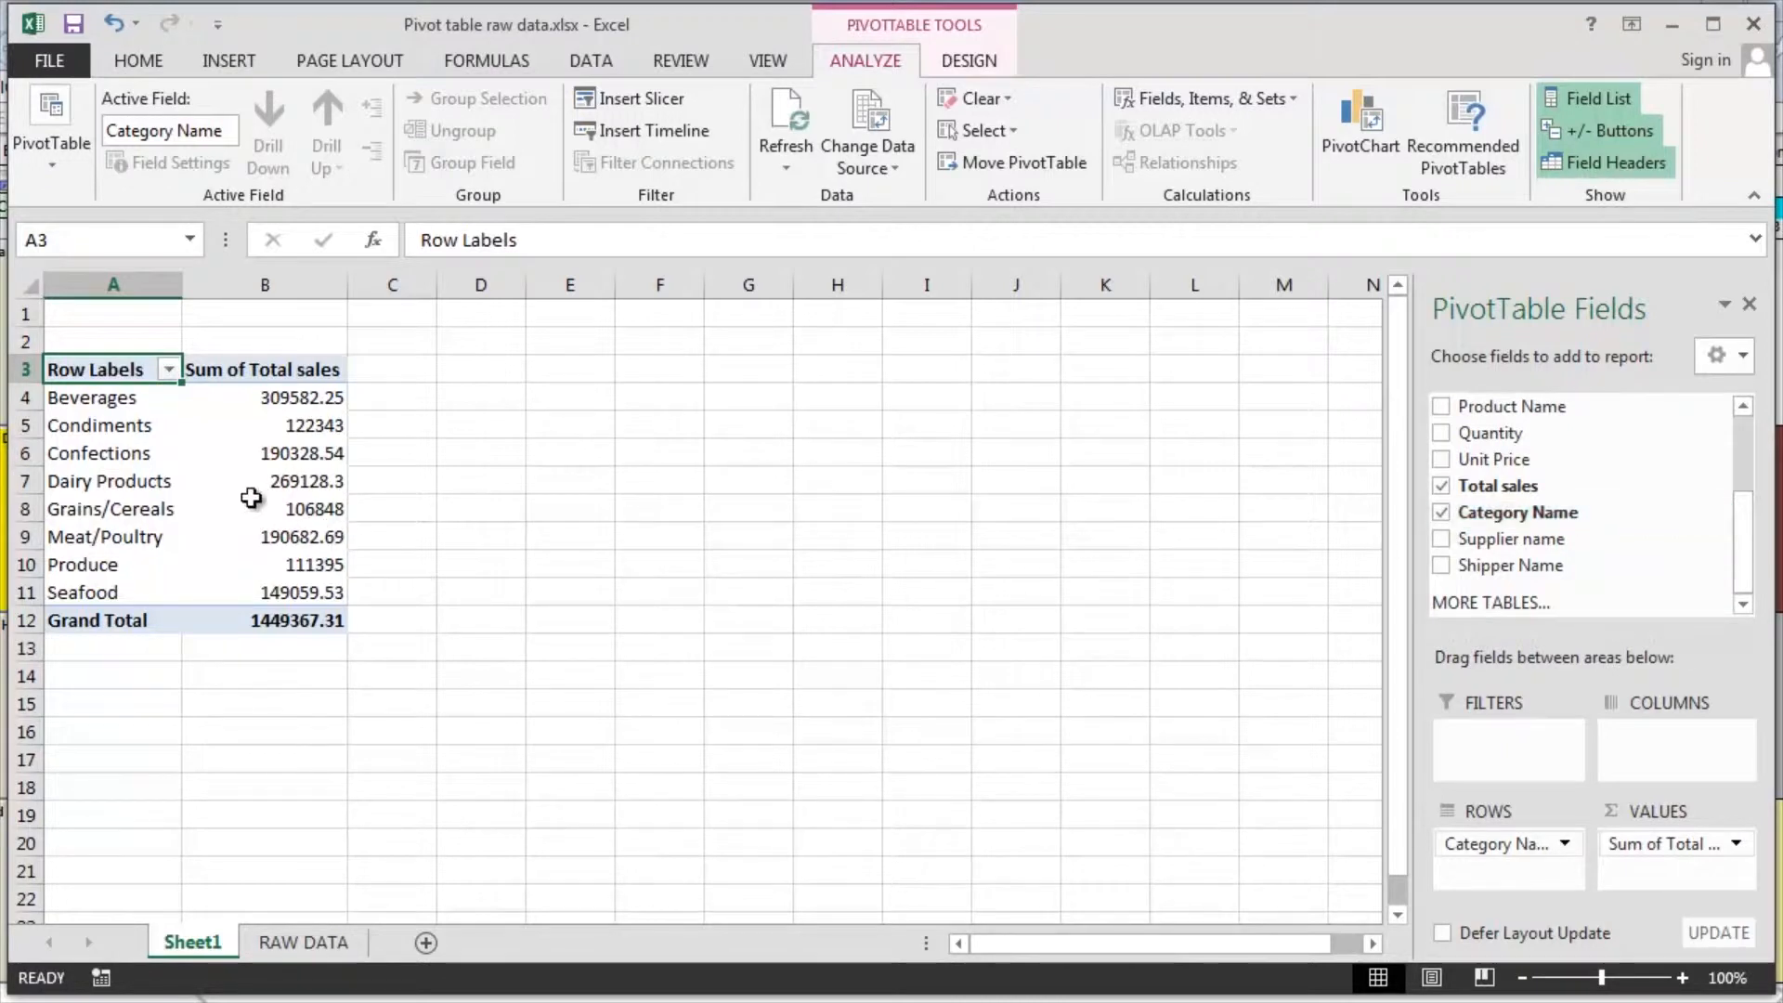
# Set the number format of the Sum of Total sales field to Number with two decimal places and a 1000 separator
pyautogui.scroll(2, 245, 501)
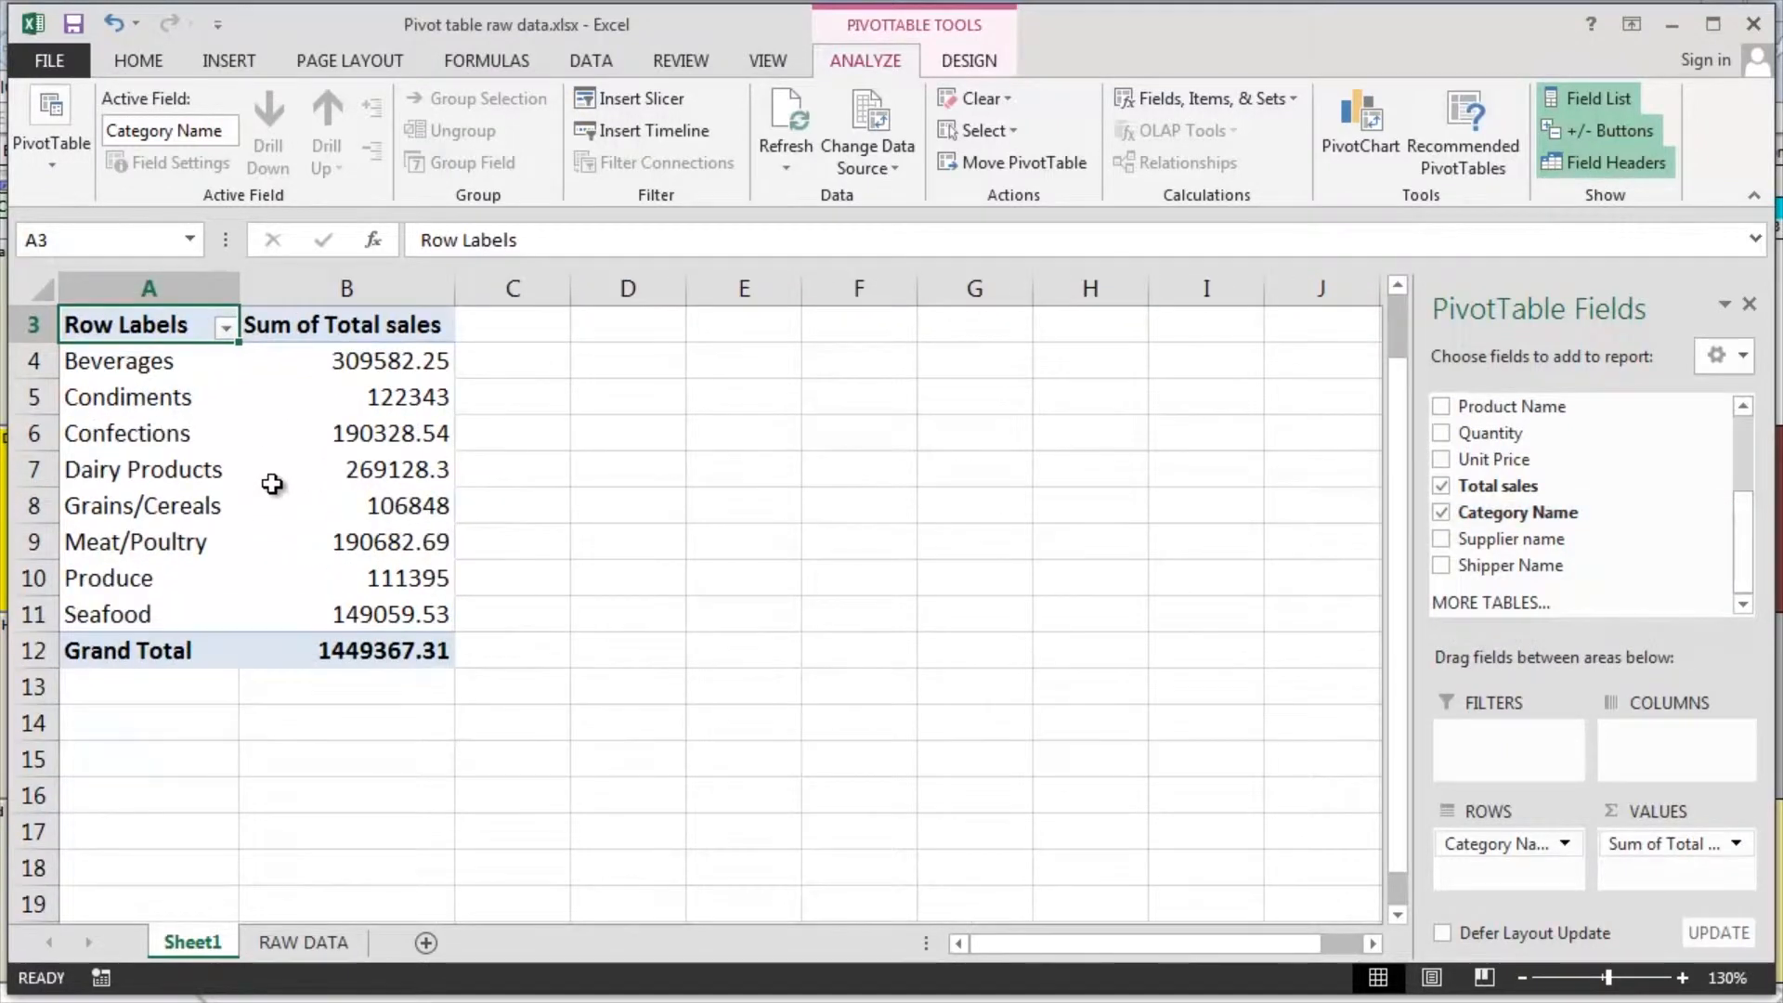
pyautogui.scroll(1, 270, 481)
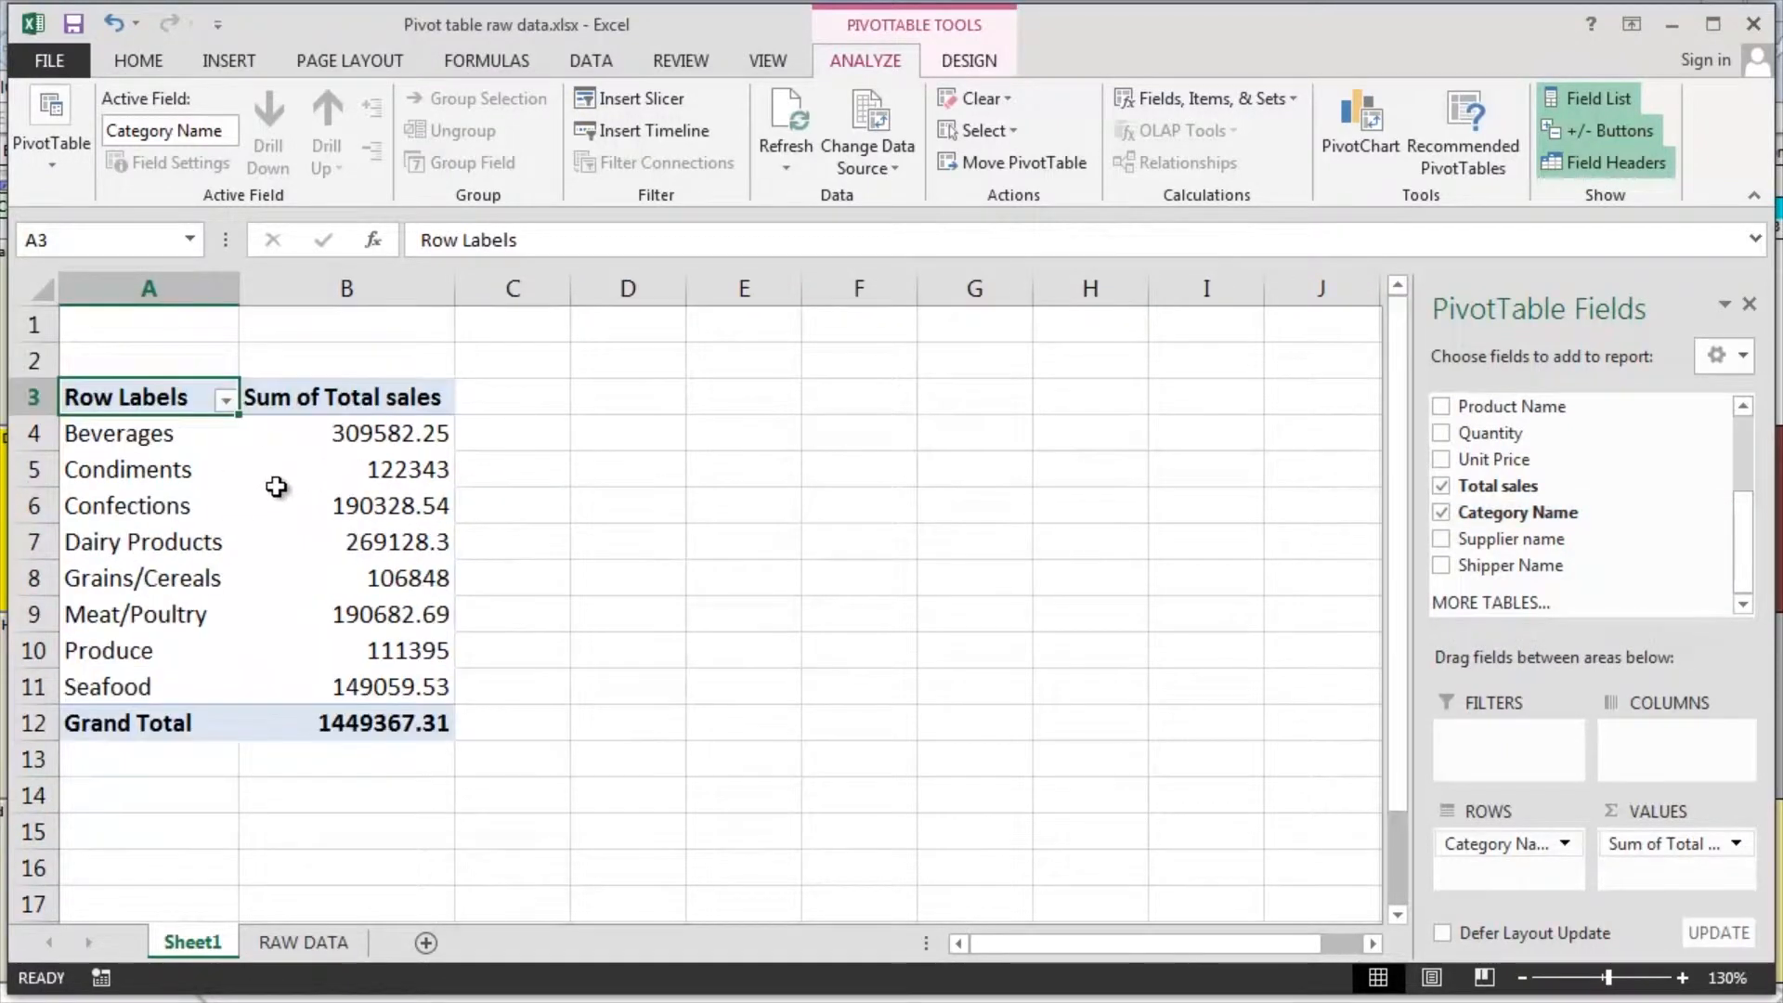
pyautogui.rightClick(343, 440)
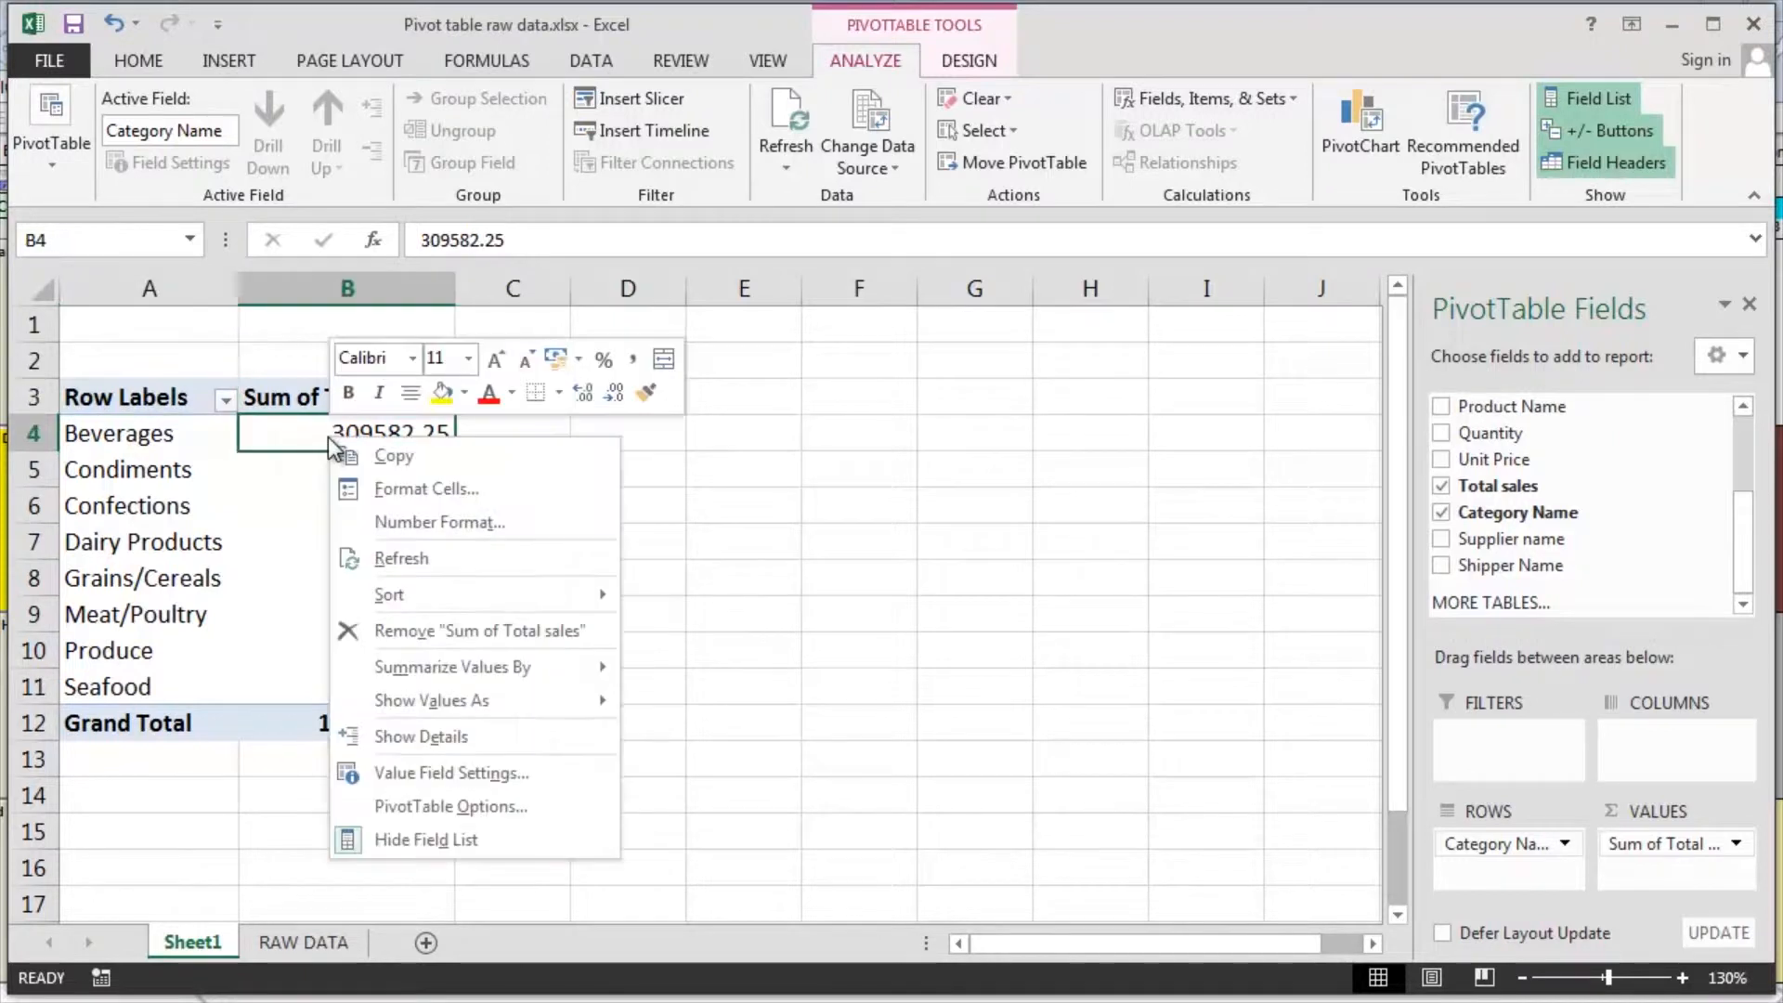
pyautogui.click(393, 522)
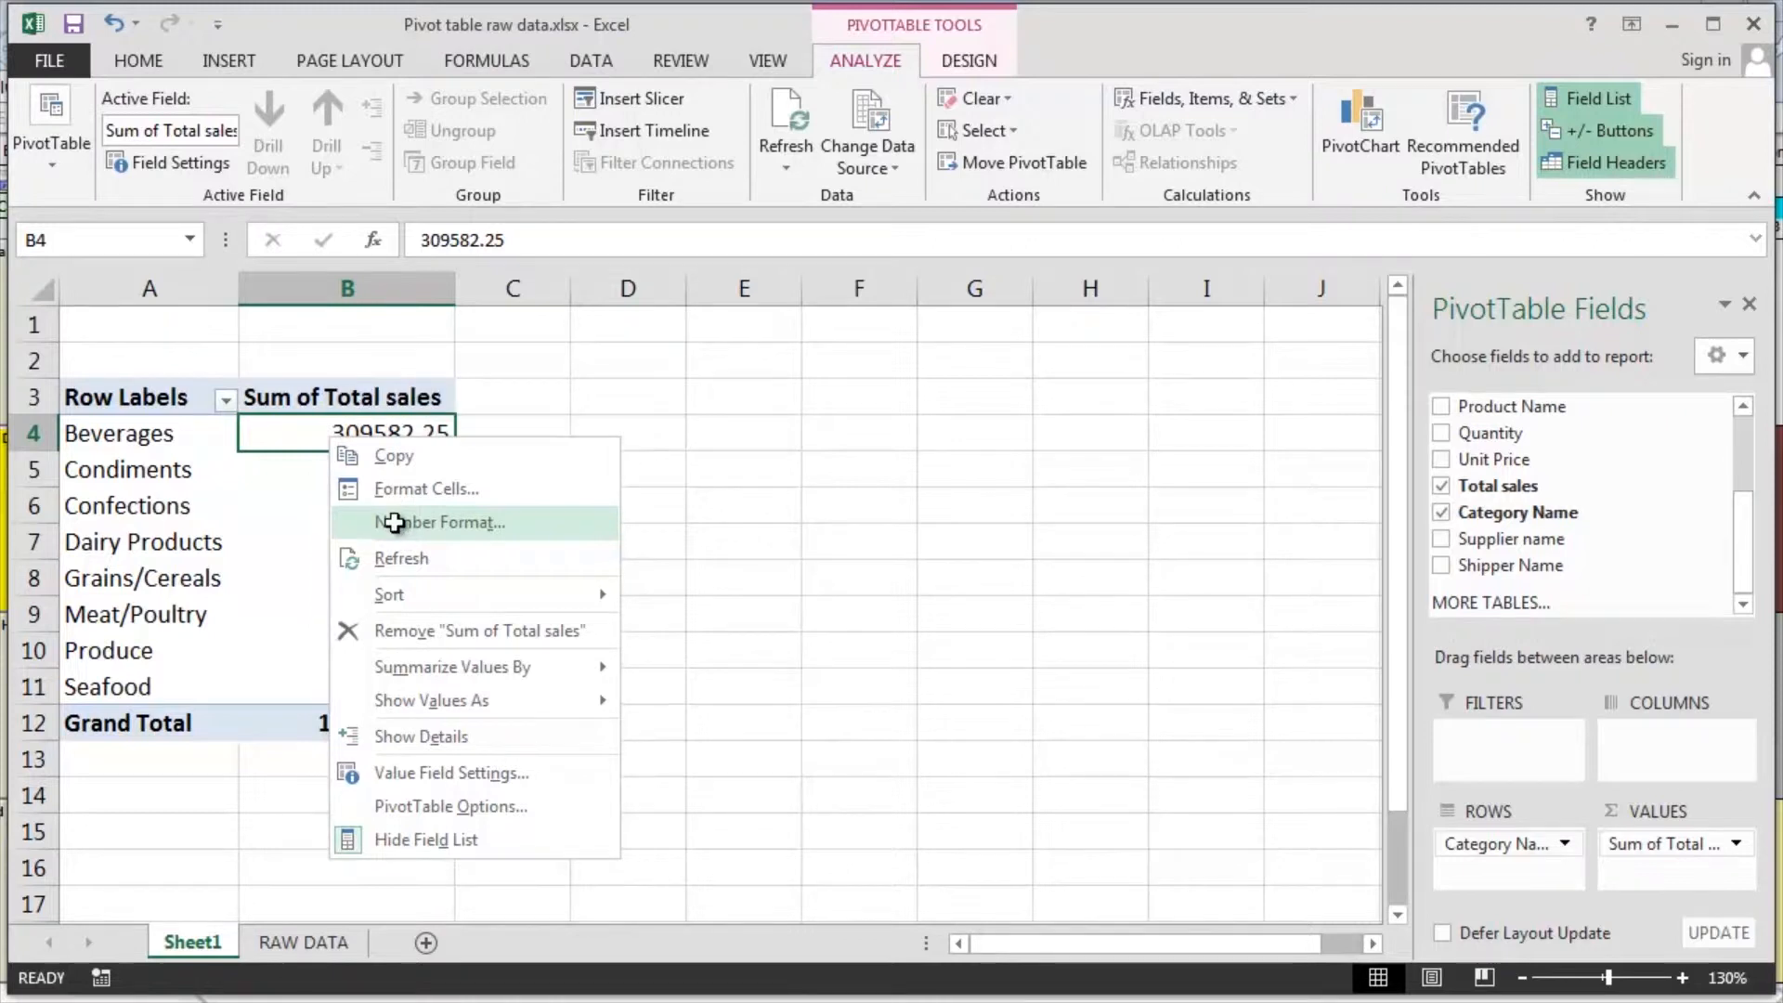
pyautogui.moveTo(353, 209); pyautogui.dragTo(704, 185)
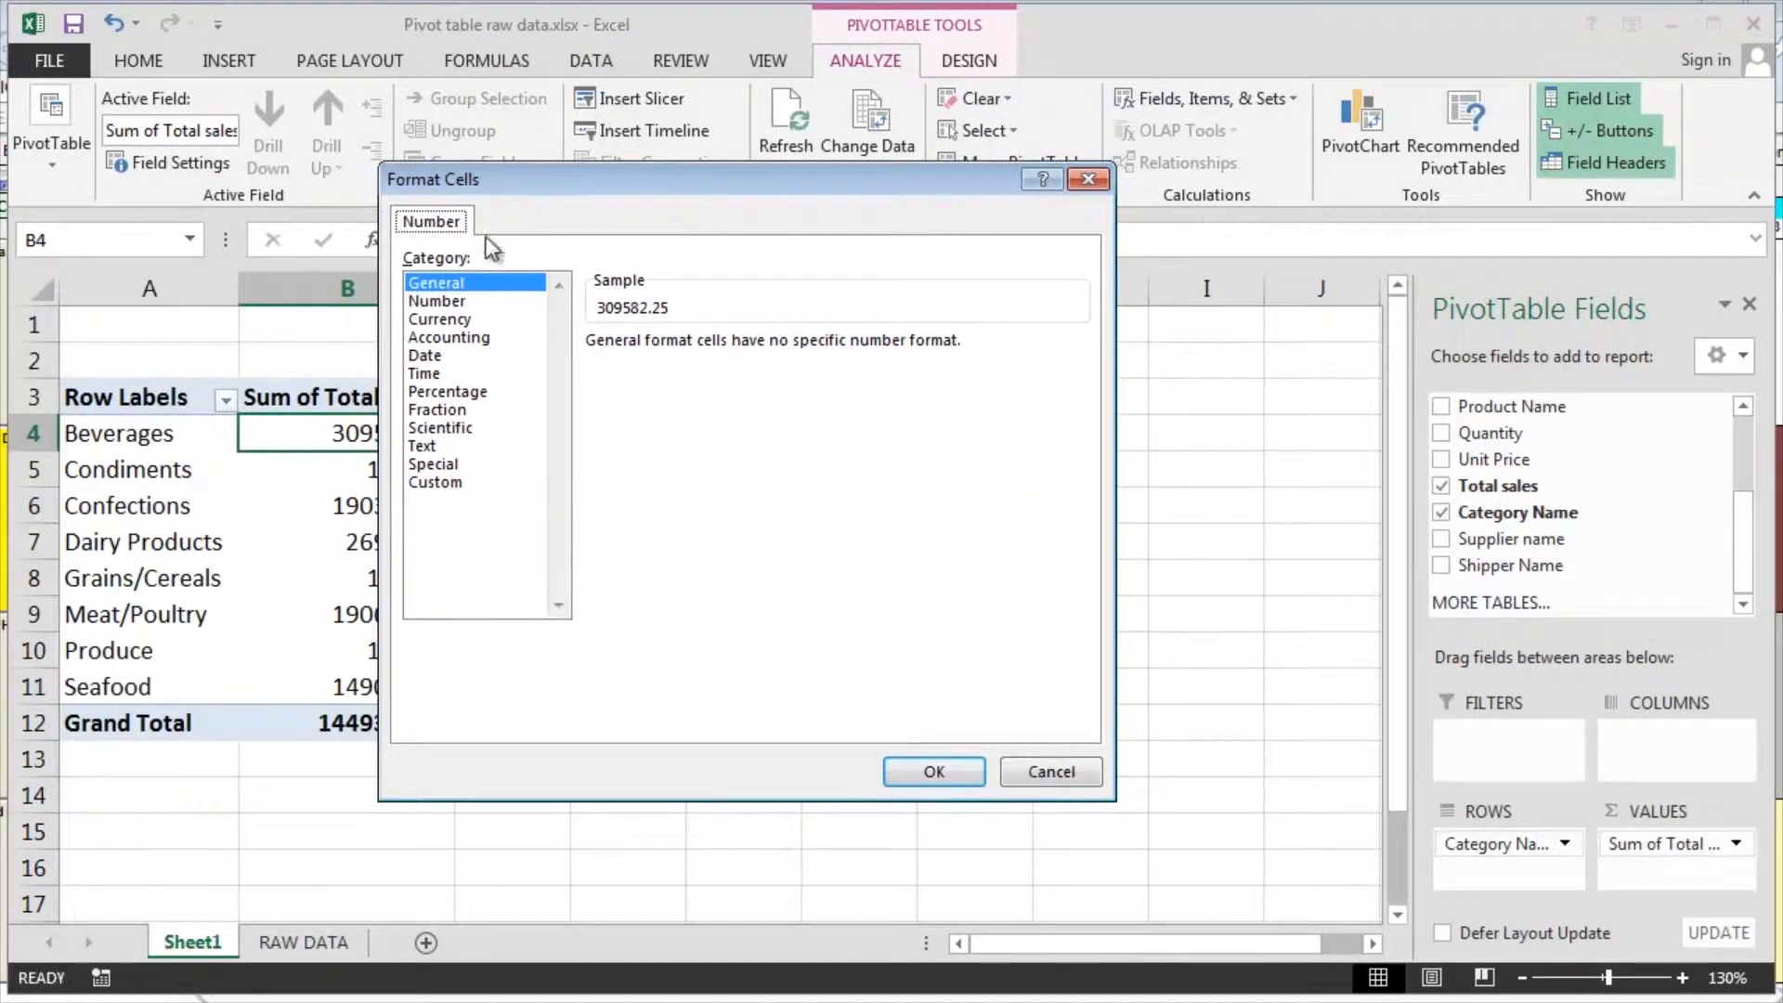
pyautogui.click(444, 301)
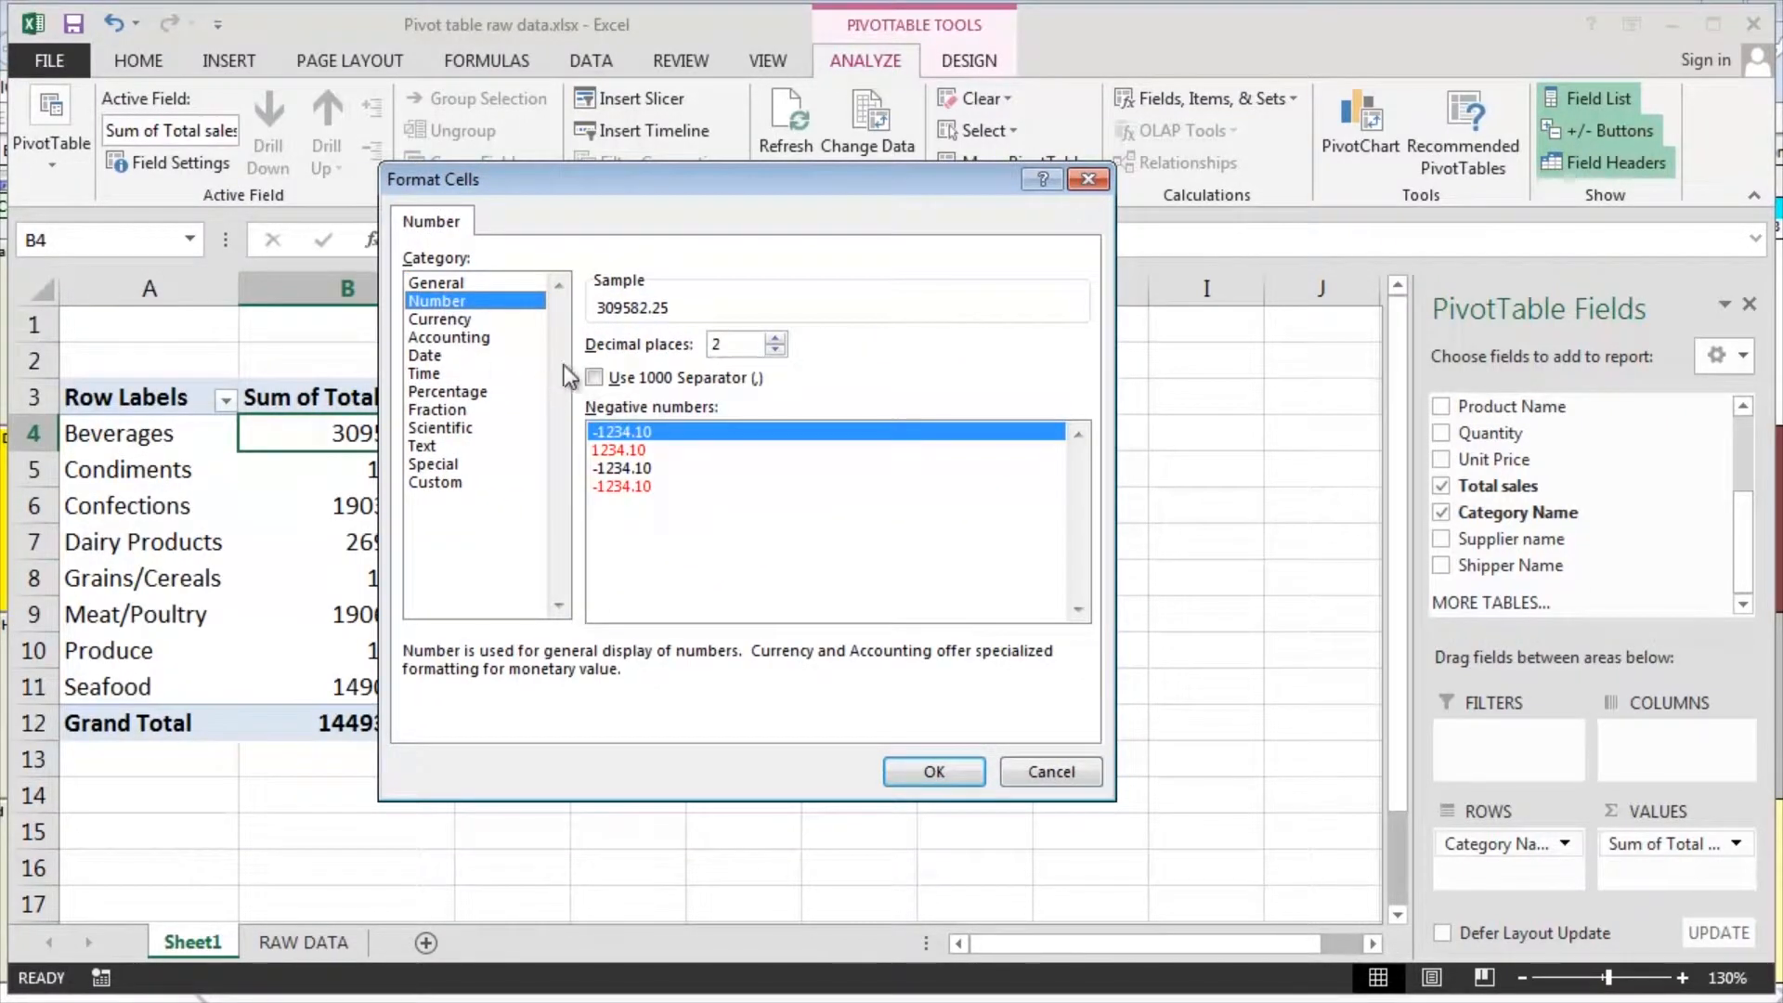
pyautogui.click(594, 377)
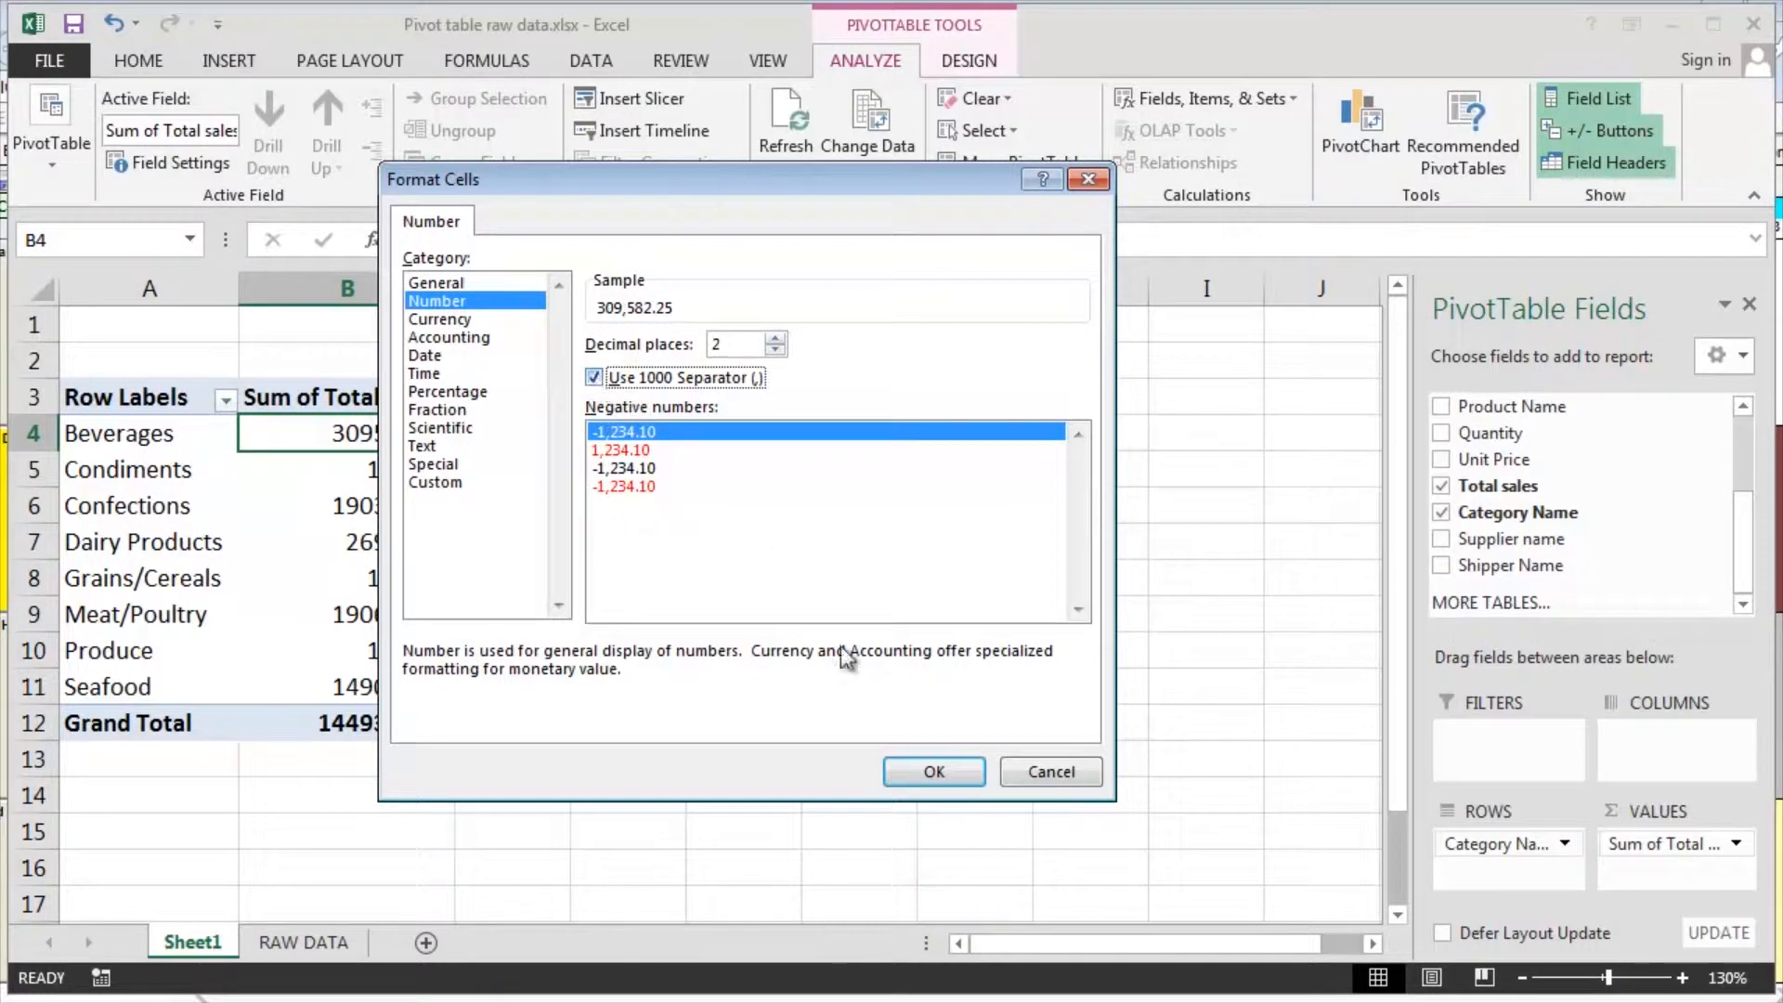
pyautogui.click(905, 767)
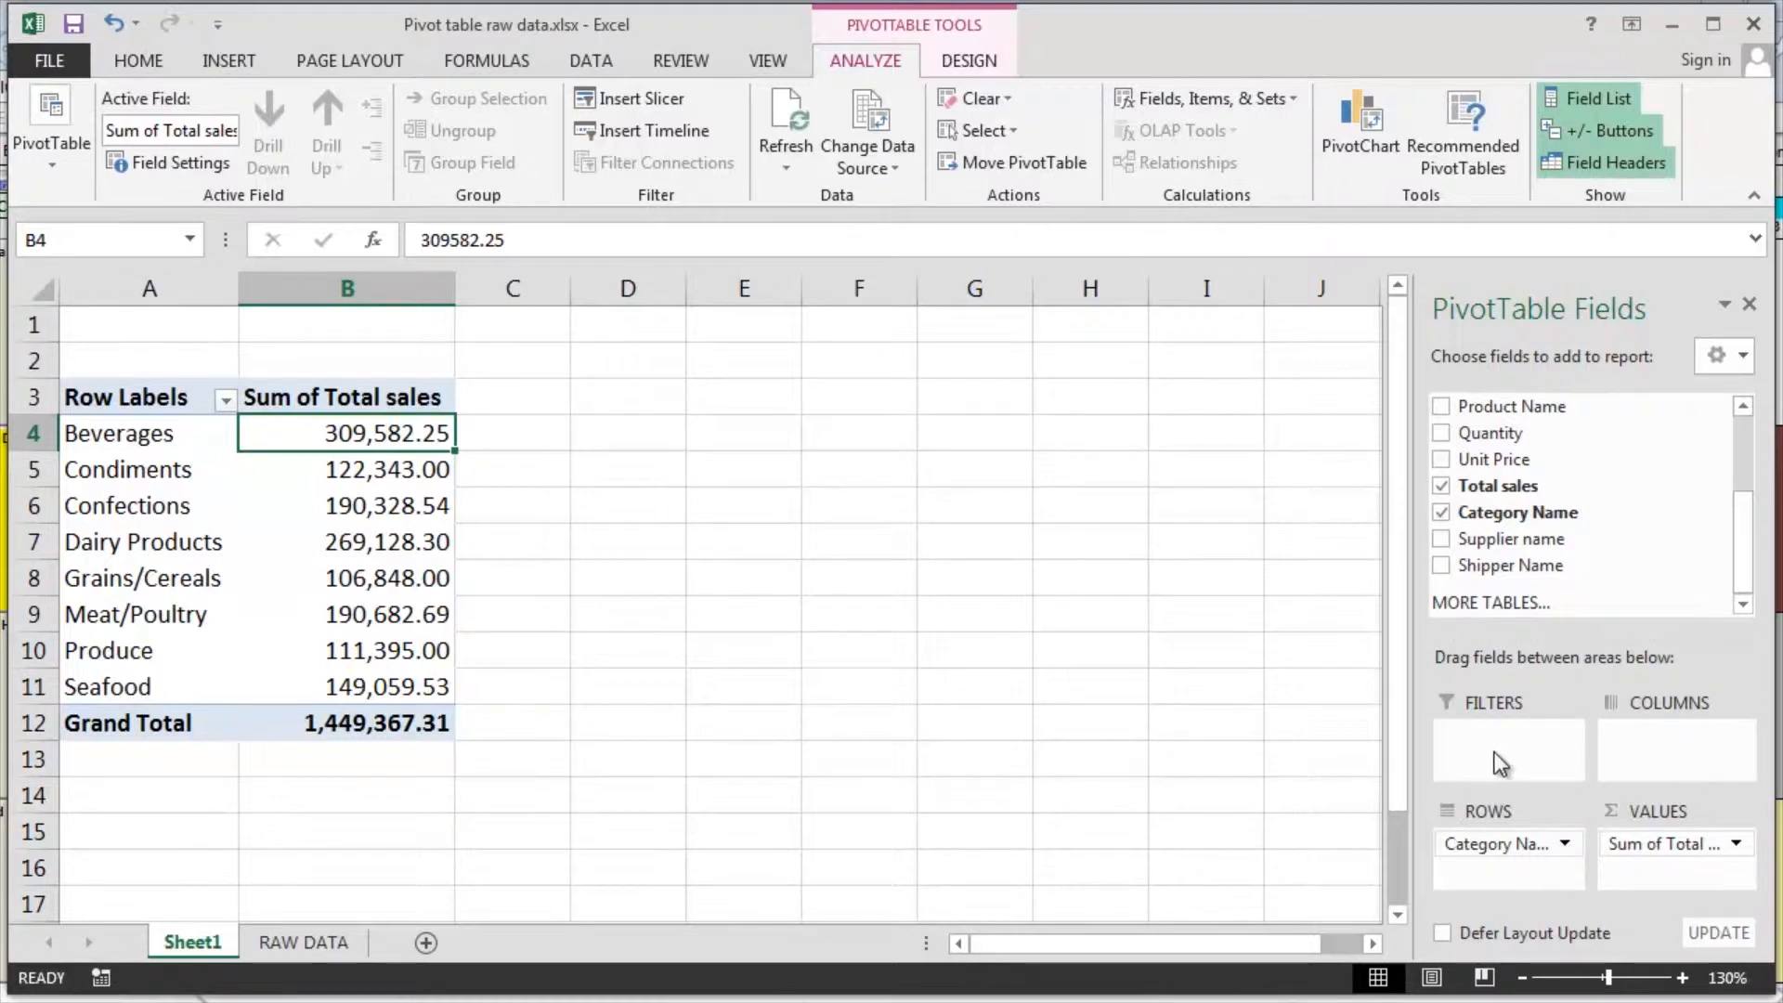
# Add Shipper Name as the PivotTable's column field to split the category sales by shipper
pyautogui.moveTo(1742, 544); pyautogui.dragTo(1754, 562)
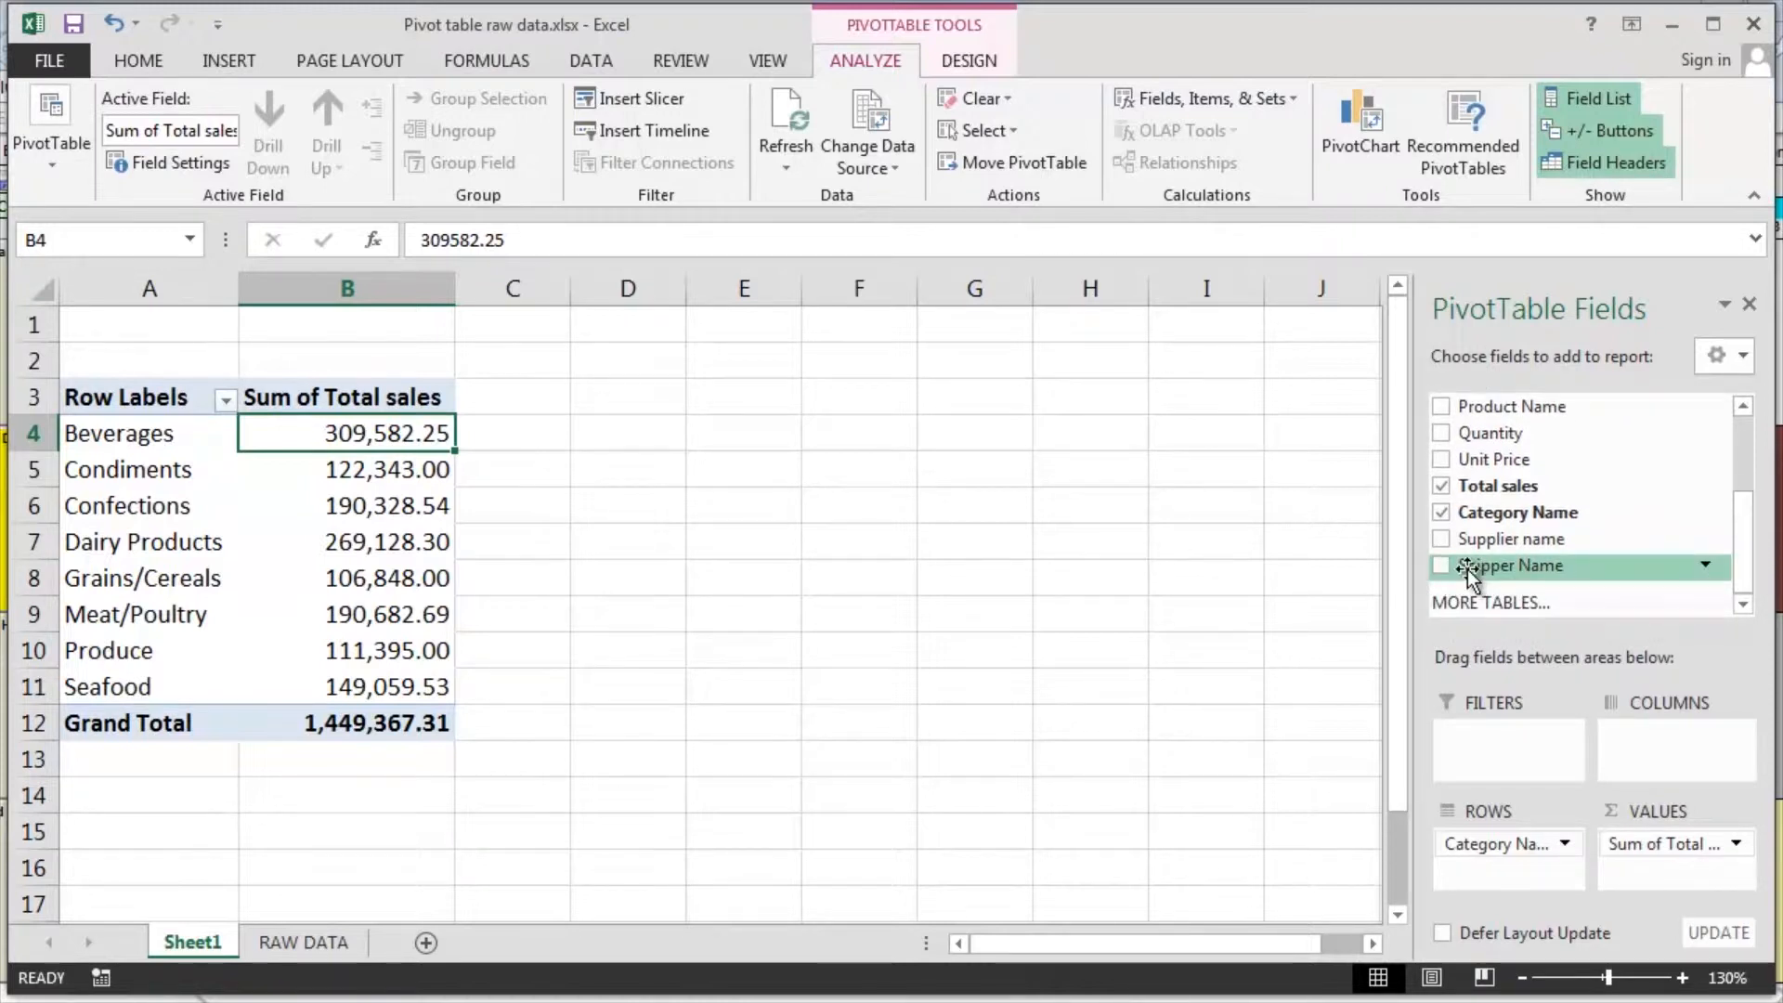
pyautogui.moveTo(1472, 570); pyautogui.dragTo(1663, 745)
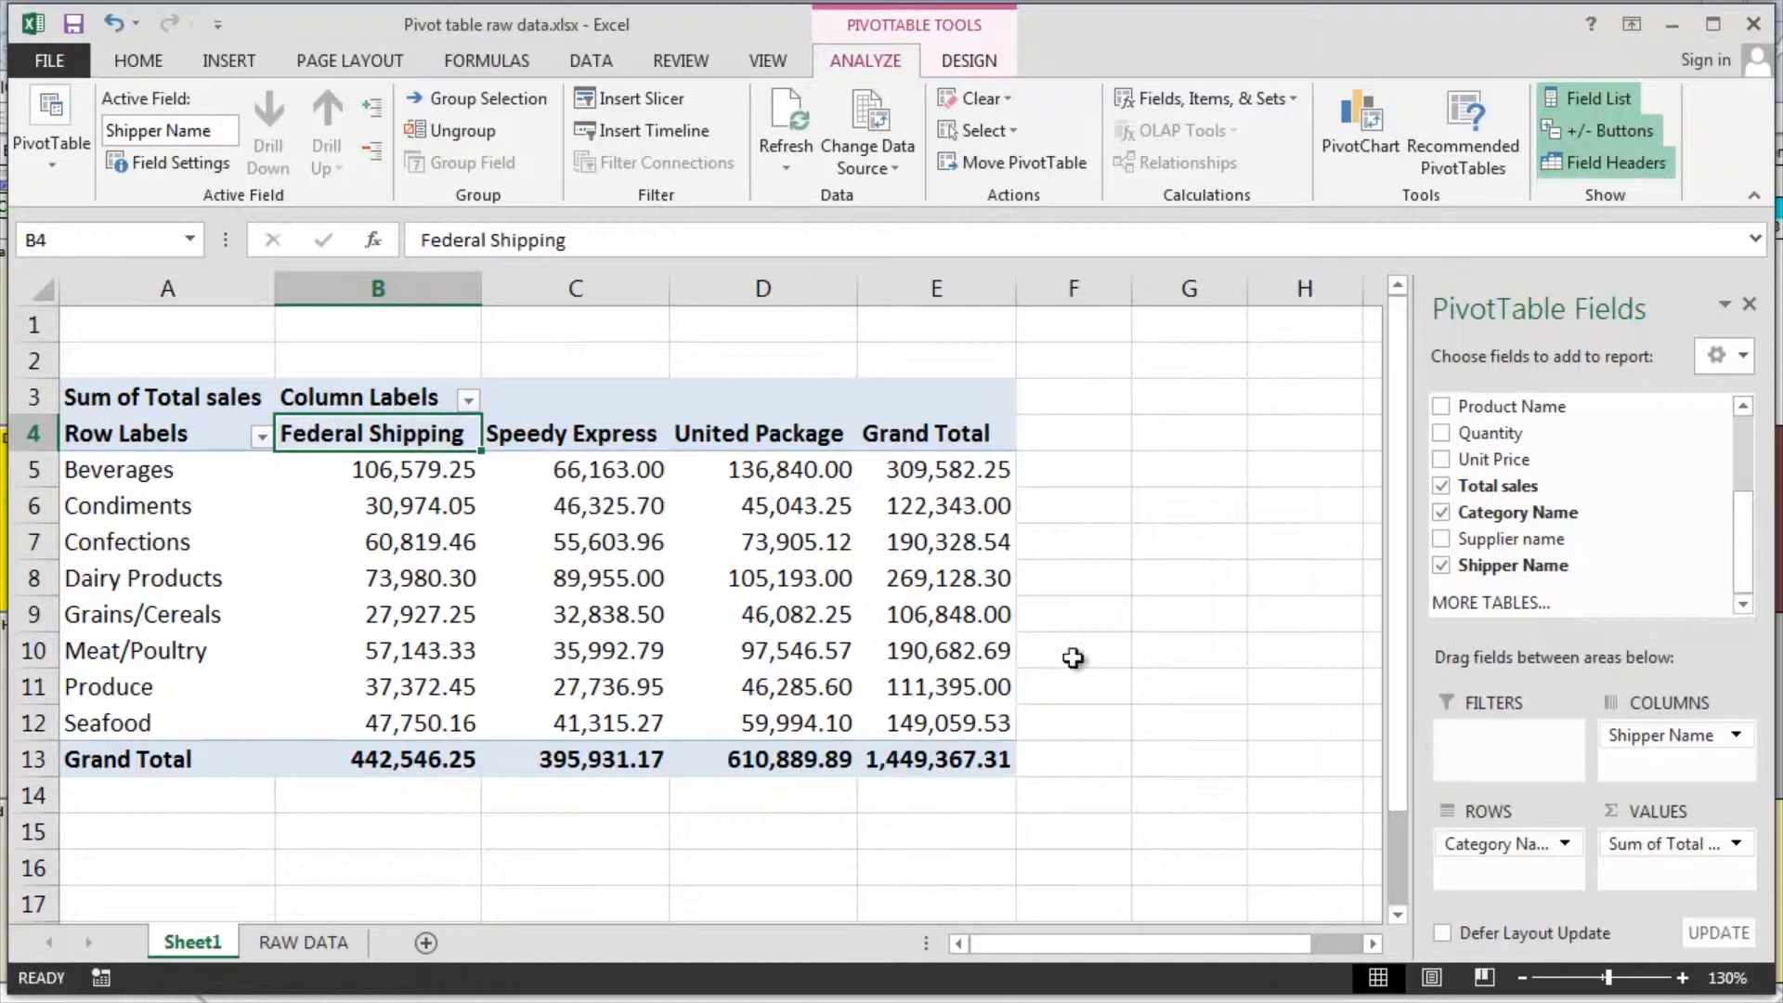
pyautogui.scroll(-1, 525, 545)
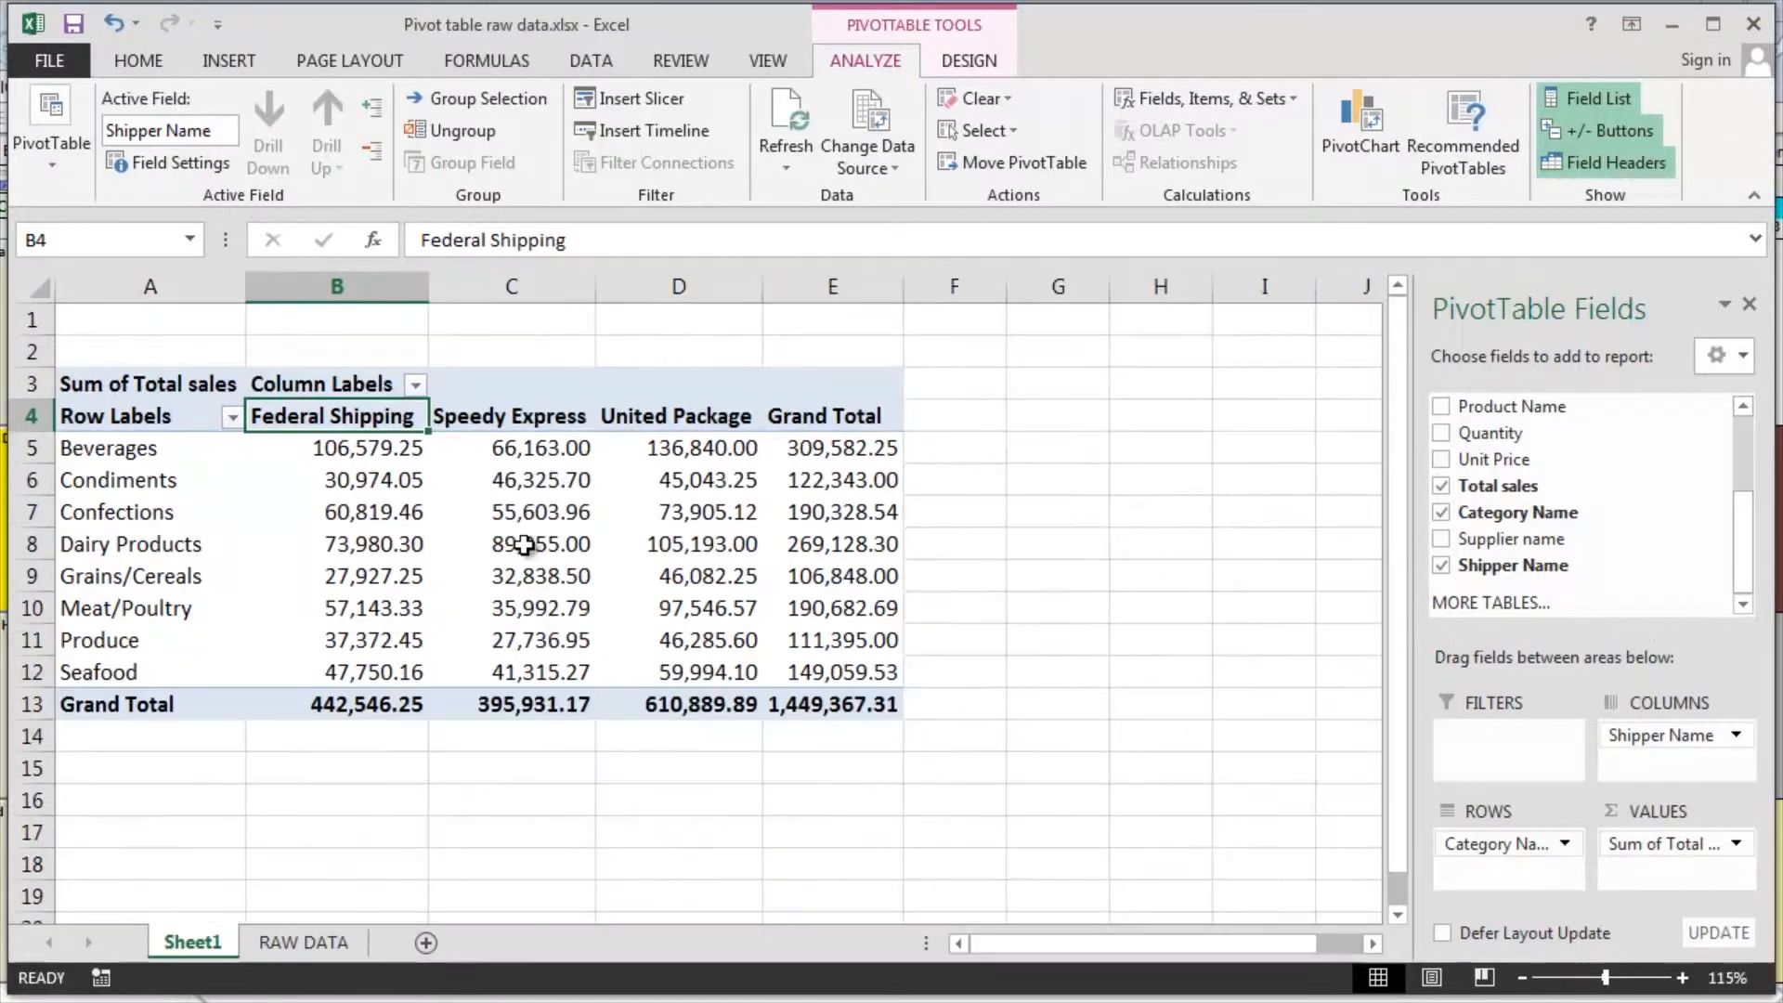
# Examine the category row labels, the shipper column headings and the sales values where they intersect
pyautogui.moveTo(525, 545)
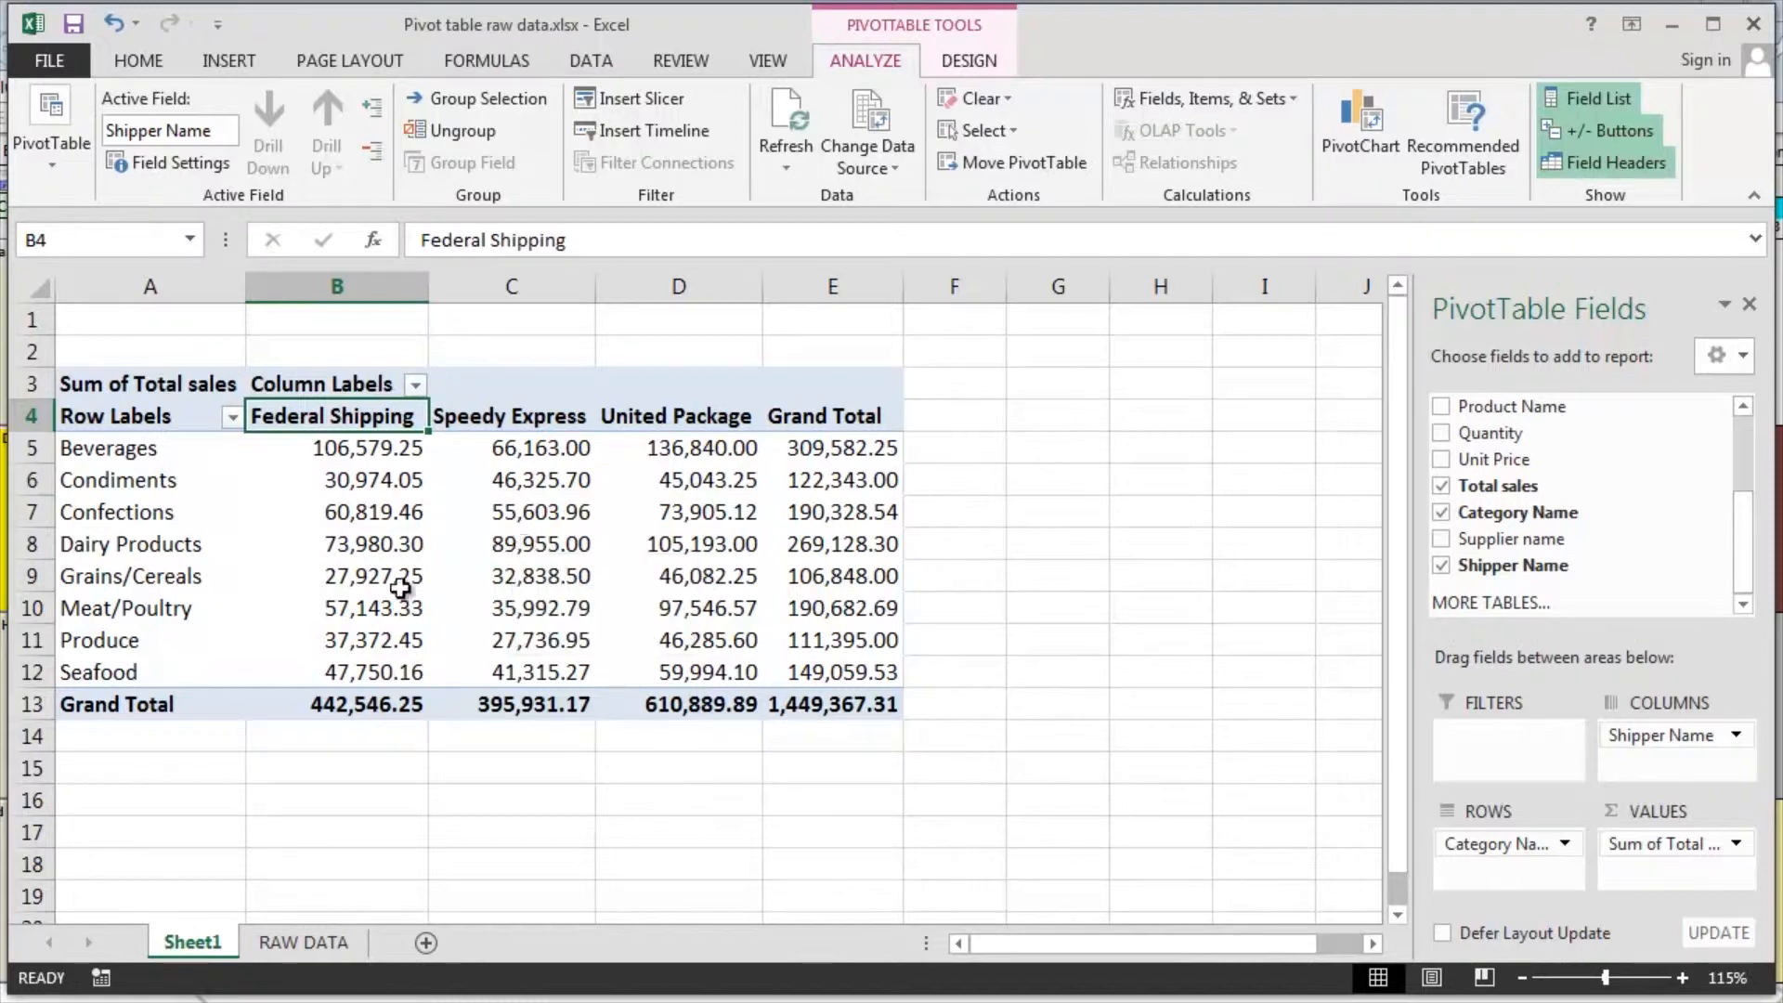
pyautogui.click(151, 446)
pyautogui.moveTo(151, 447); pyautogui.dragTo(121, 668)
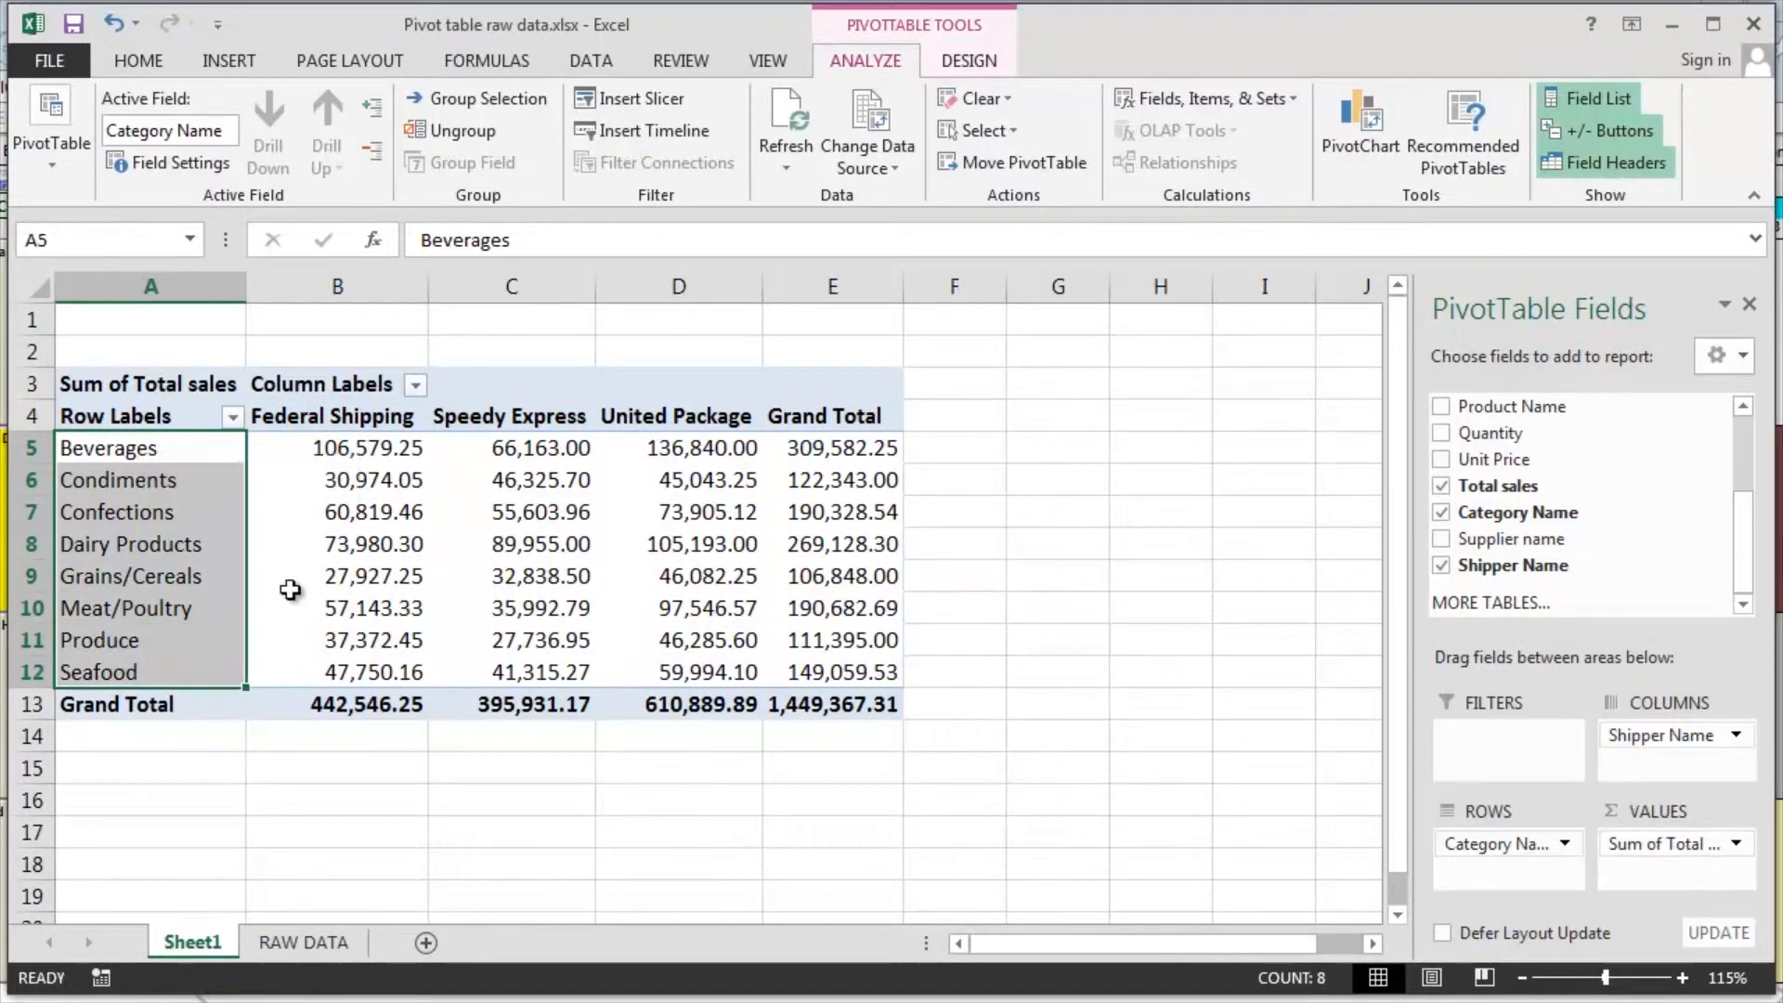
pyautogui.click(320, 417)
pyautogui.moveTo(387, 418); pyautogui.dragTo(657, 418)
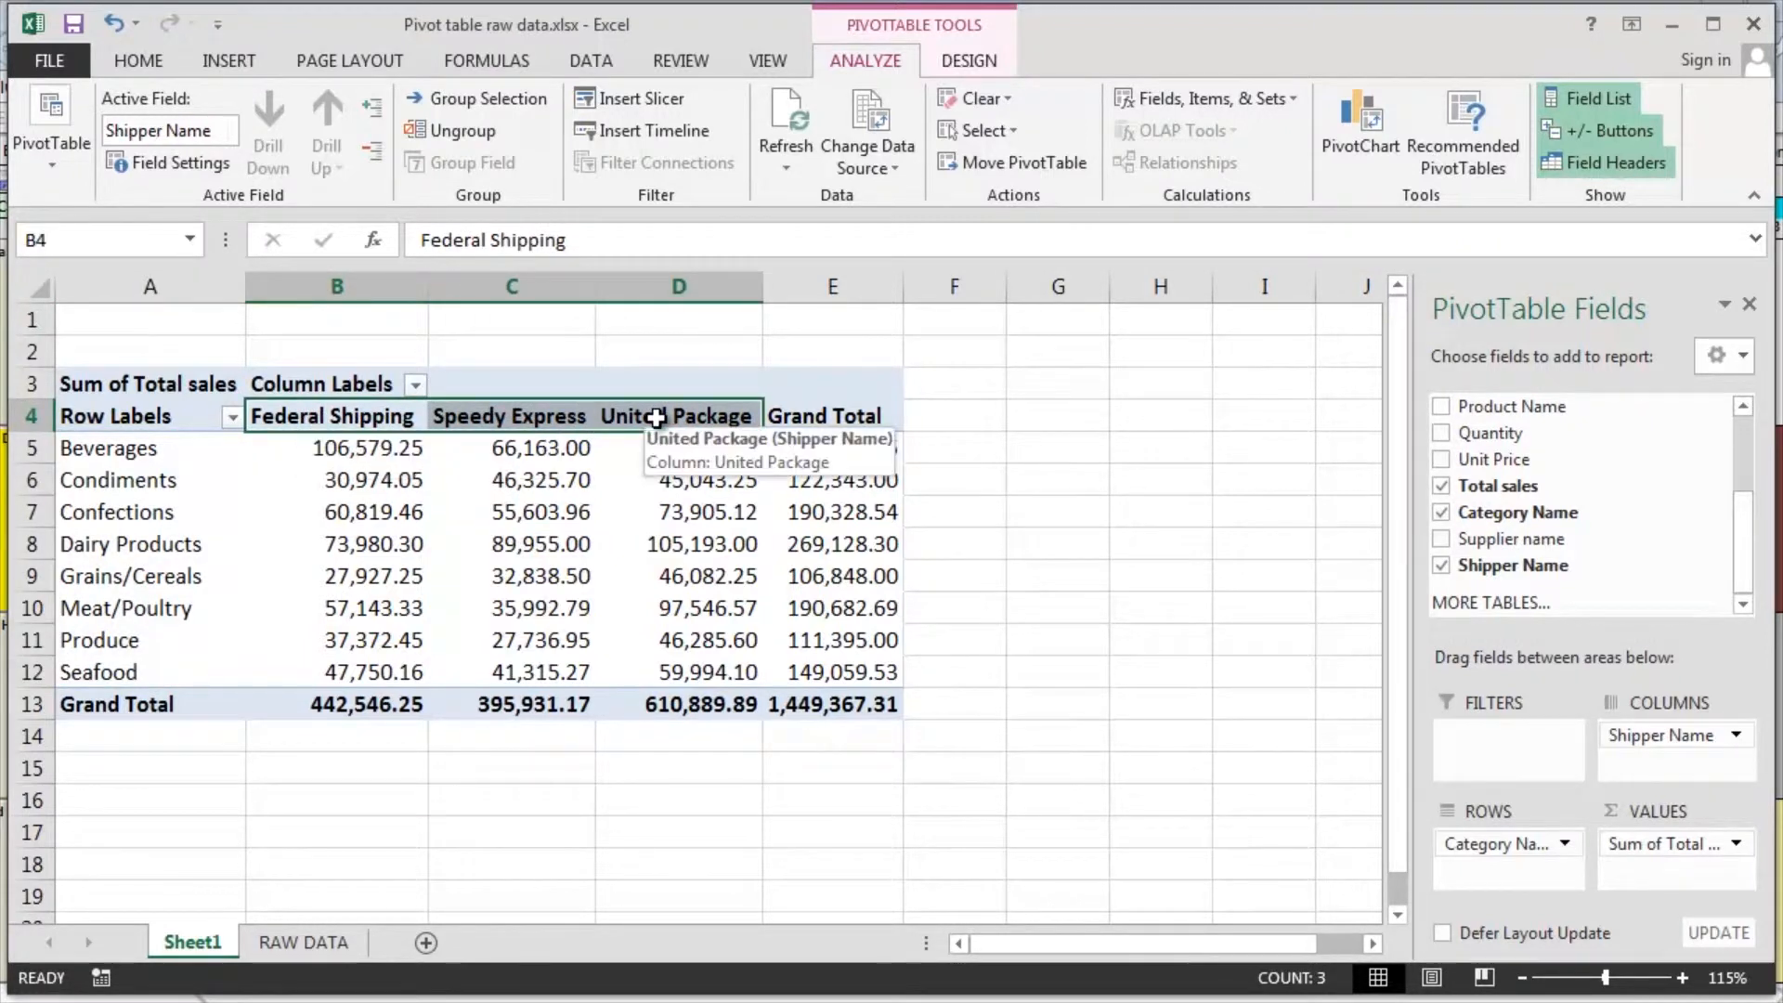
pyautogui.click(383, 512)
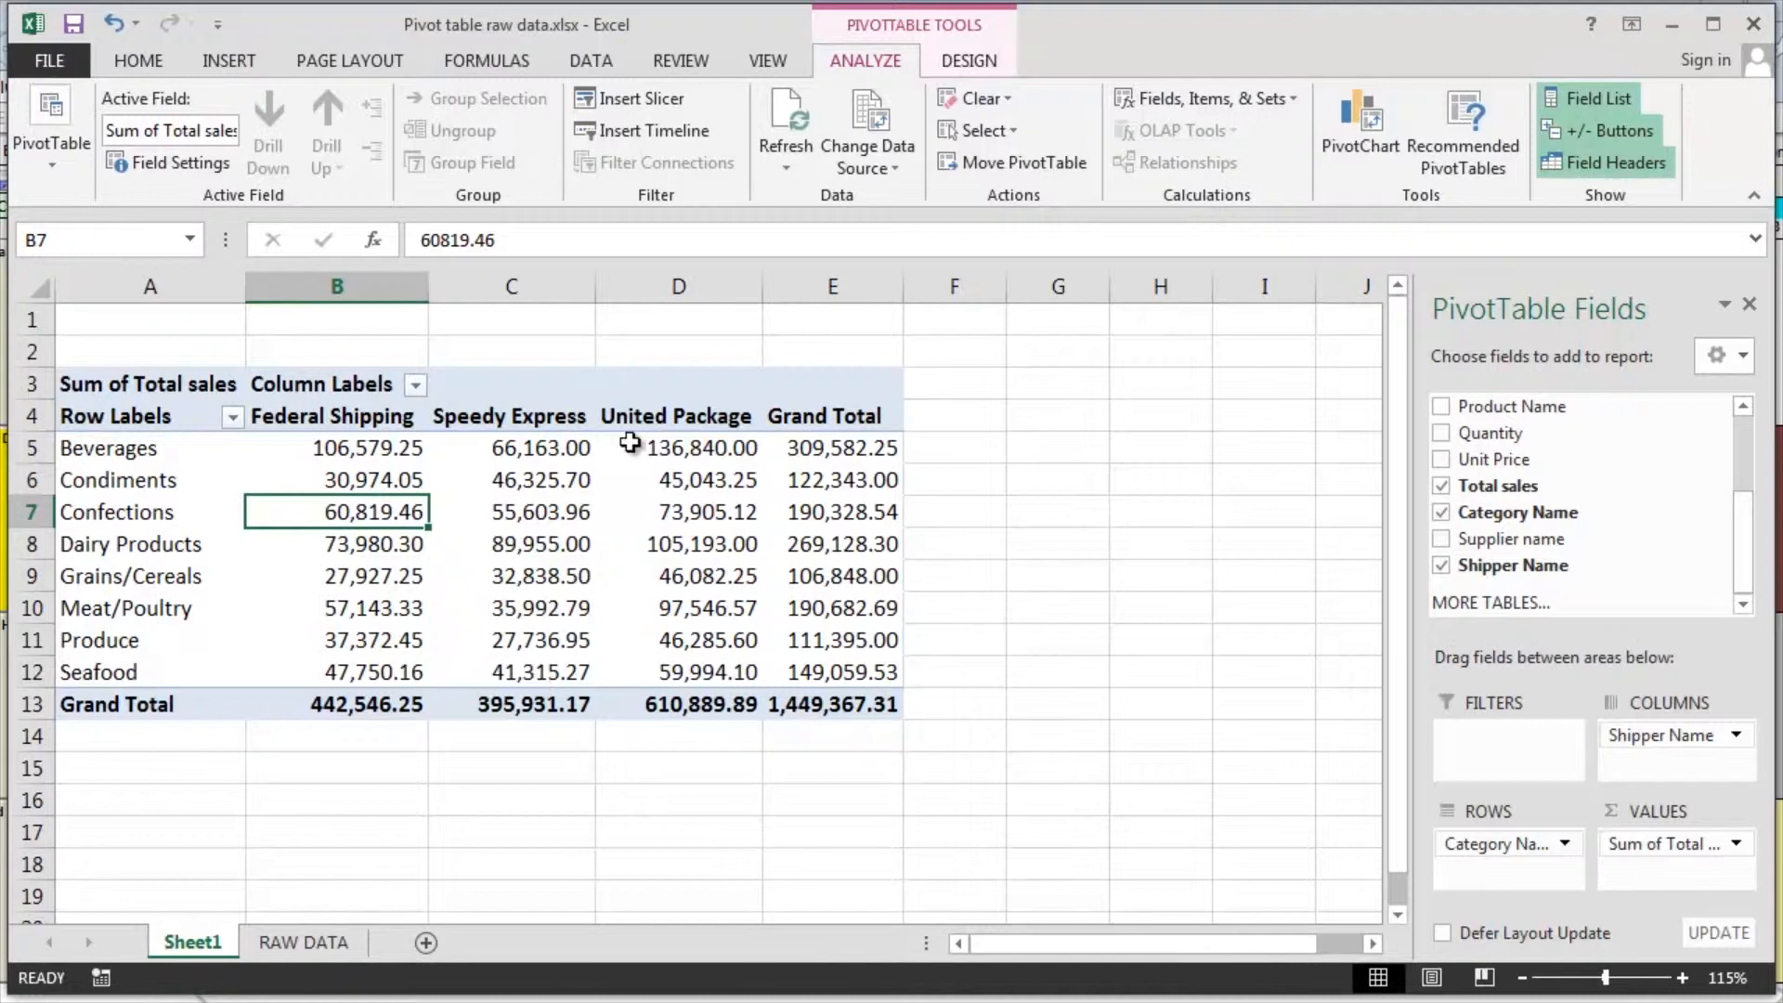
# Compare the Speedy Express sales for Seafood with the United Package sales for Dairy Products
pyautogui.click(530, 669)
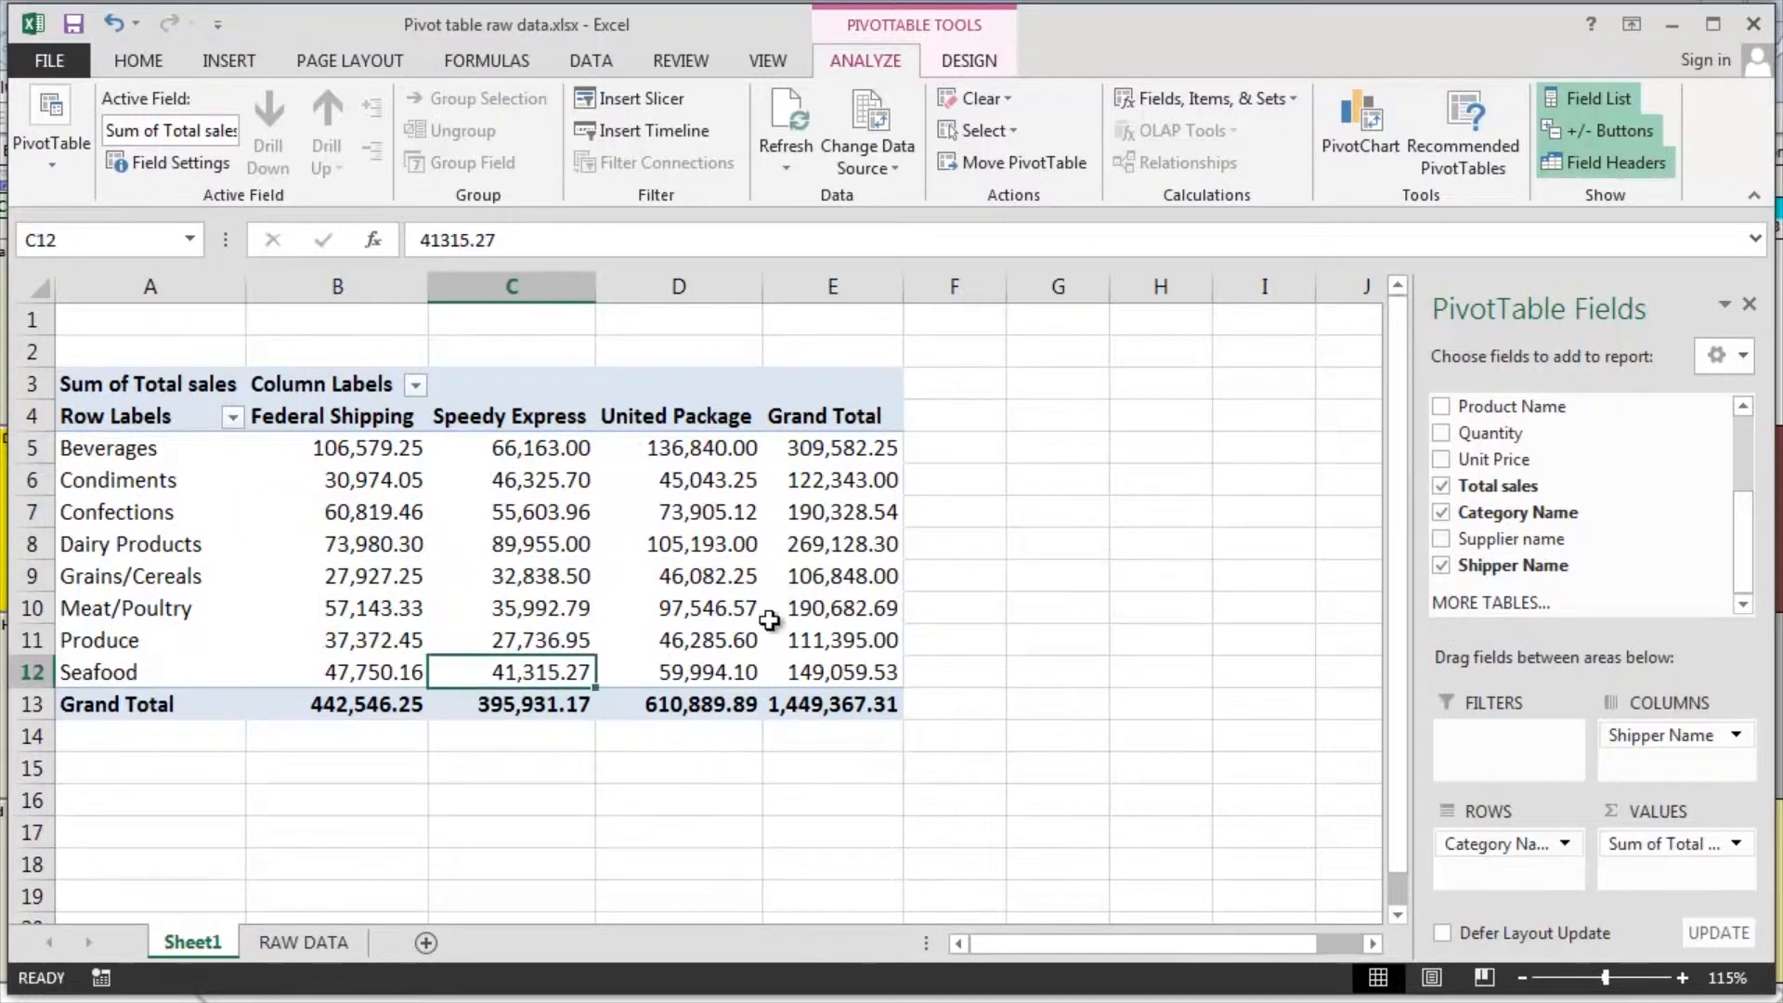
pyautogui.moveTo(724, 529)
pyautogui.click(699, 548)
pyautogui.click(547, 674)
pyautogui.click(672, 544)
pyautogui.click(543, 676)
pyautogui.click(661, 551)
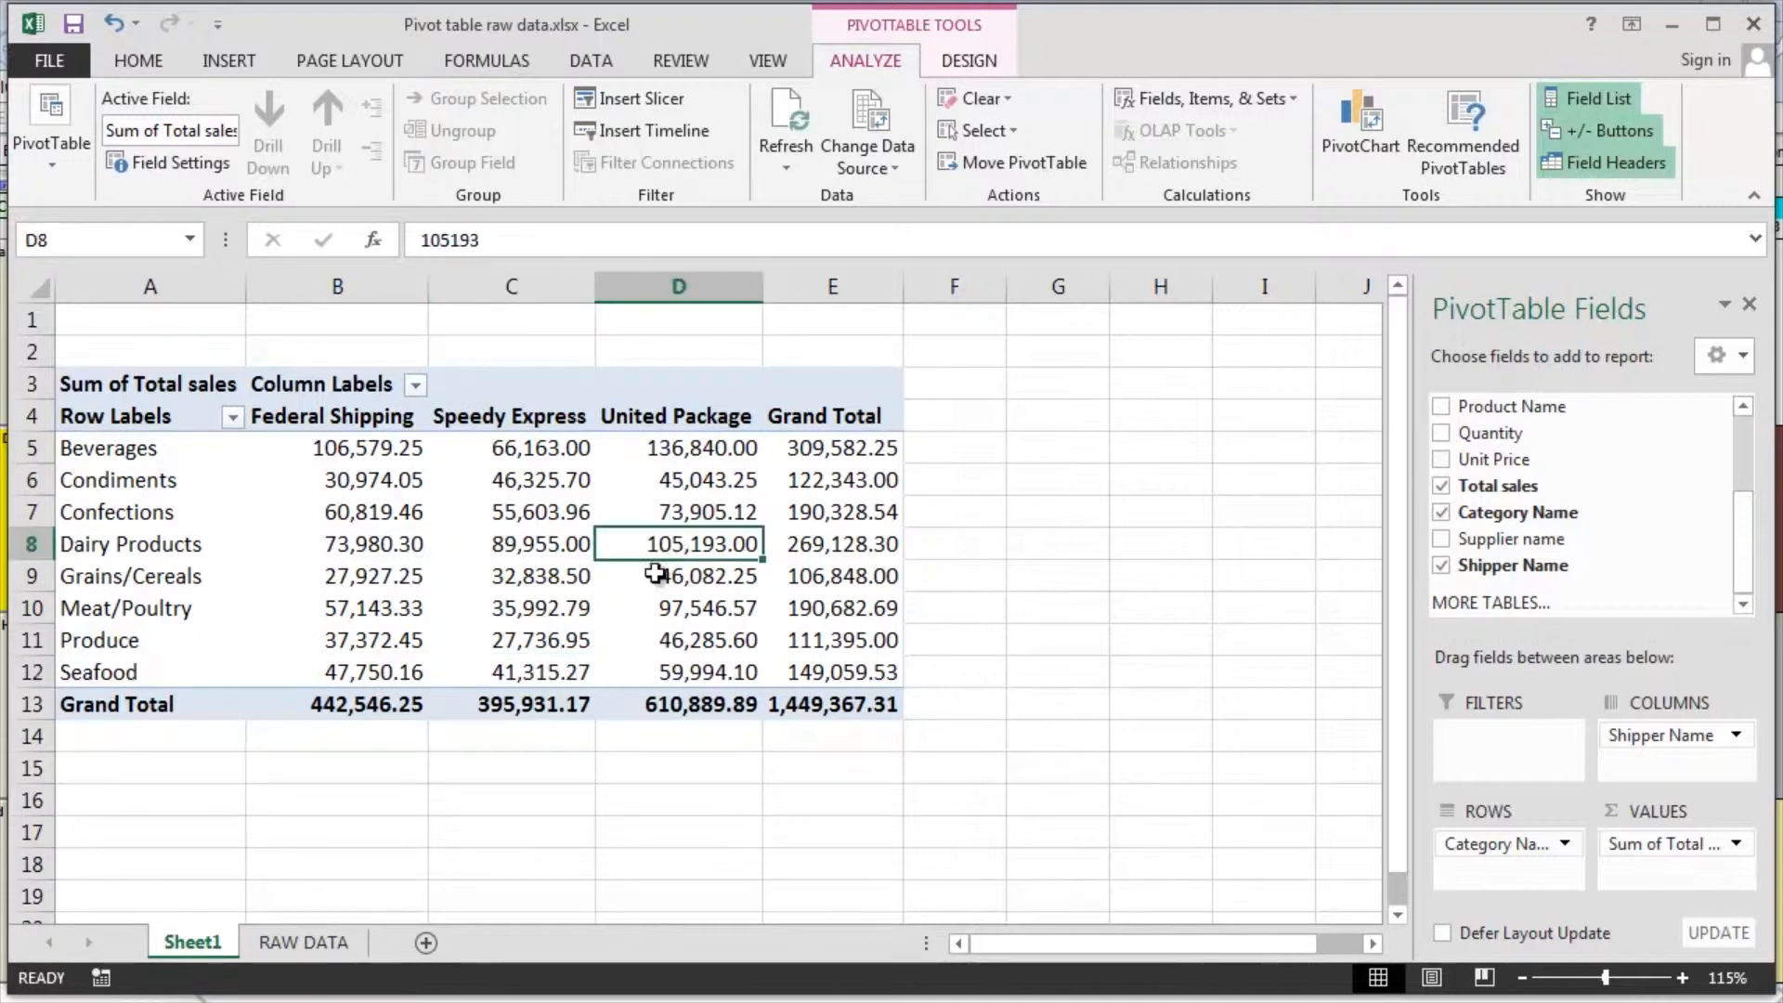
pyautogui.click(560, 676)
pyautogui.click(682, 545)
pyautogui.moveTo(536, 671)
# Add the Country field to the PivotTable and place it as a report filter
pyautogui.moveTo(1746, 566); pyautogui.dragTo(1743, 497)
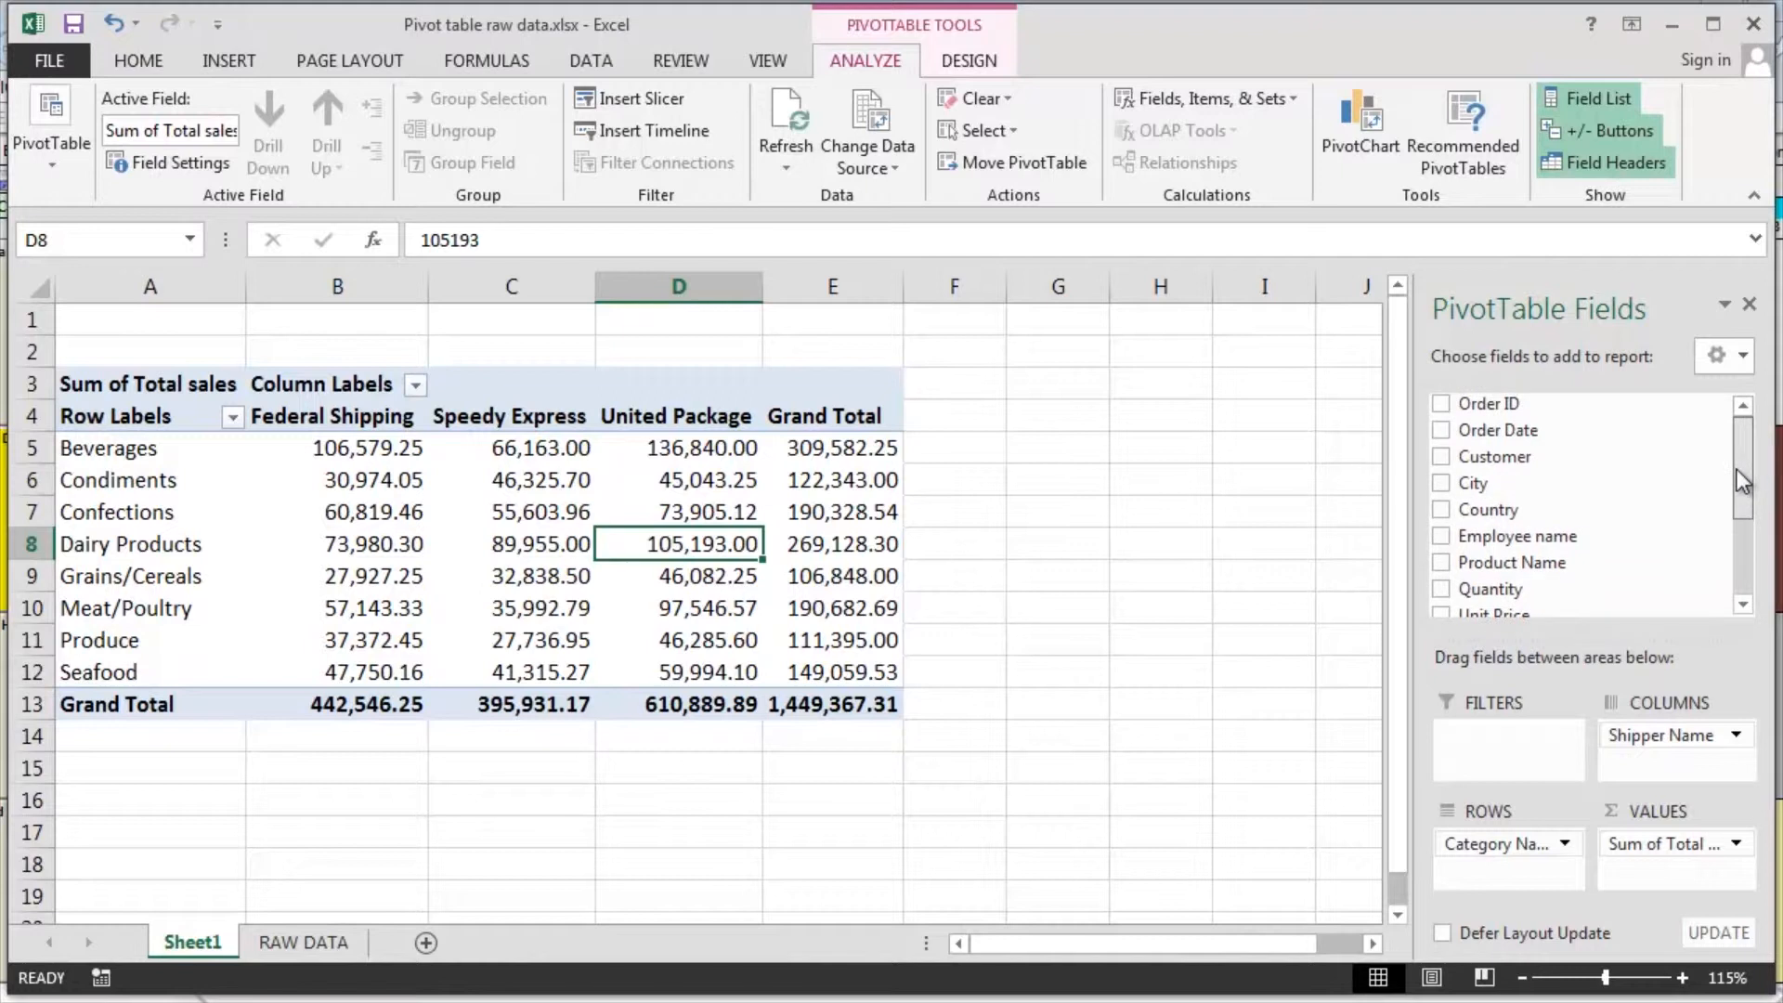
pyautogui.click(1442, 510)
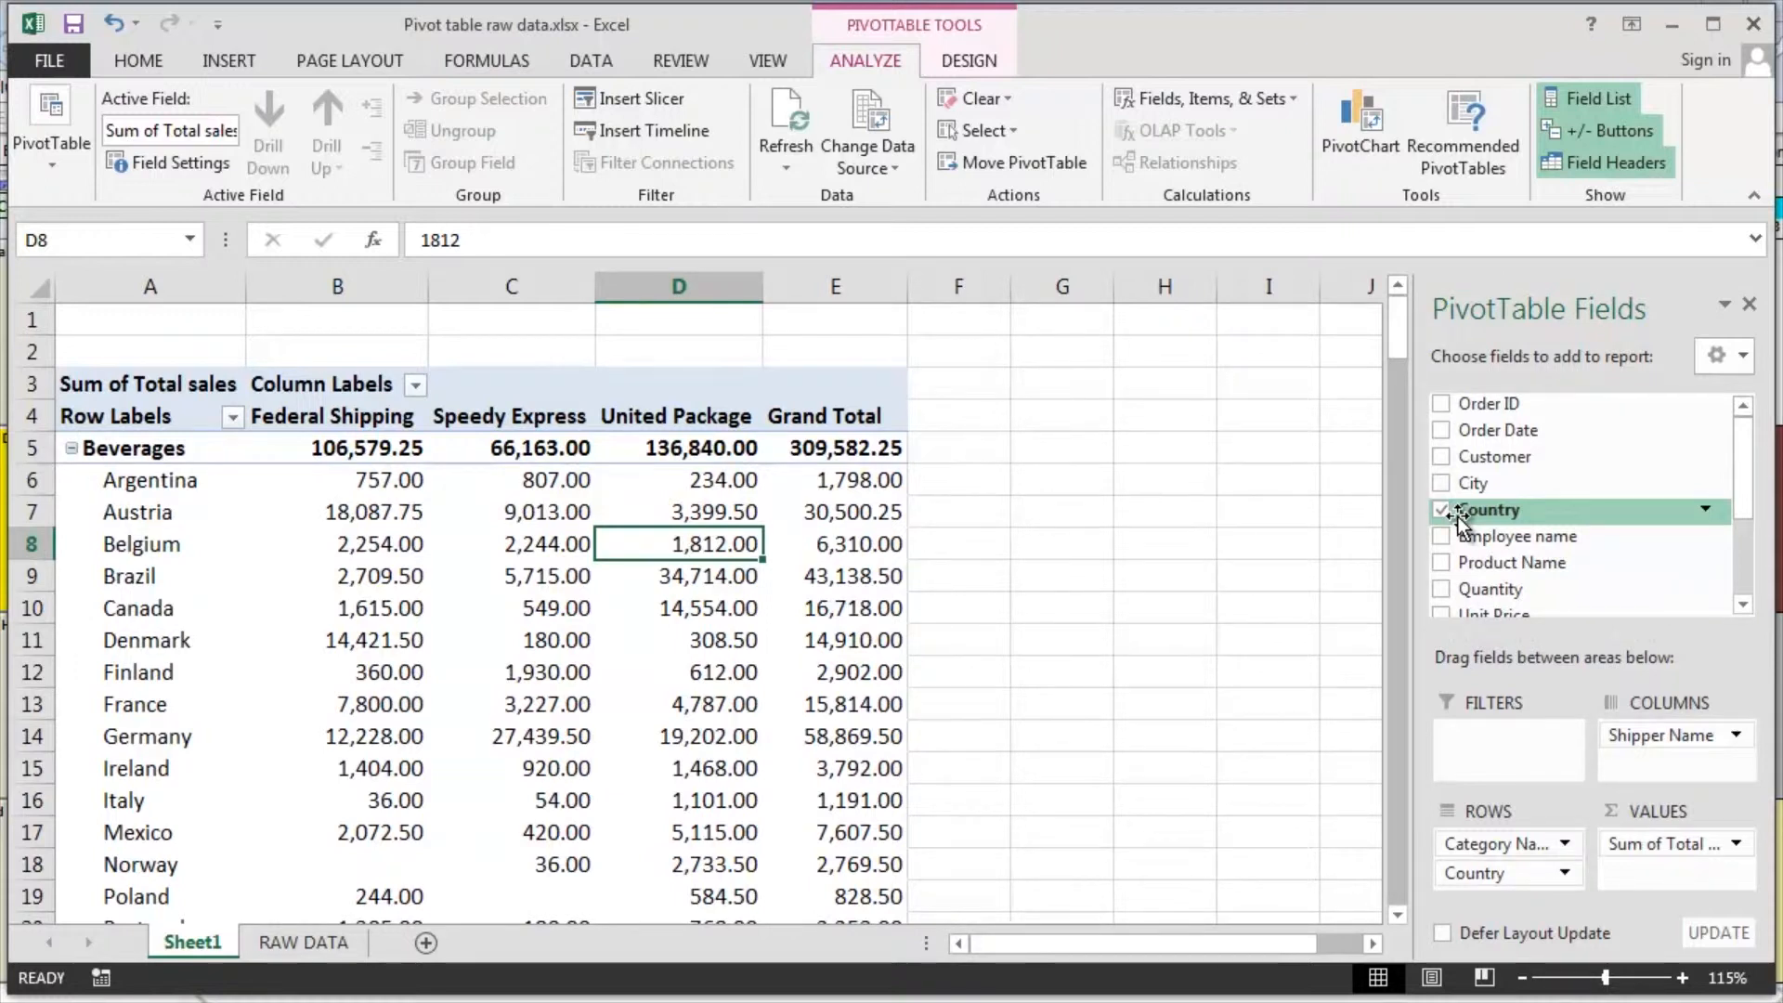
pyautogui.moveTo(1458, 516); pyautogui.dragTo(1484, 743)
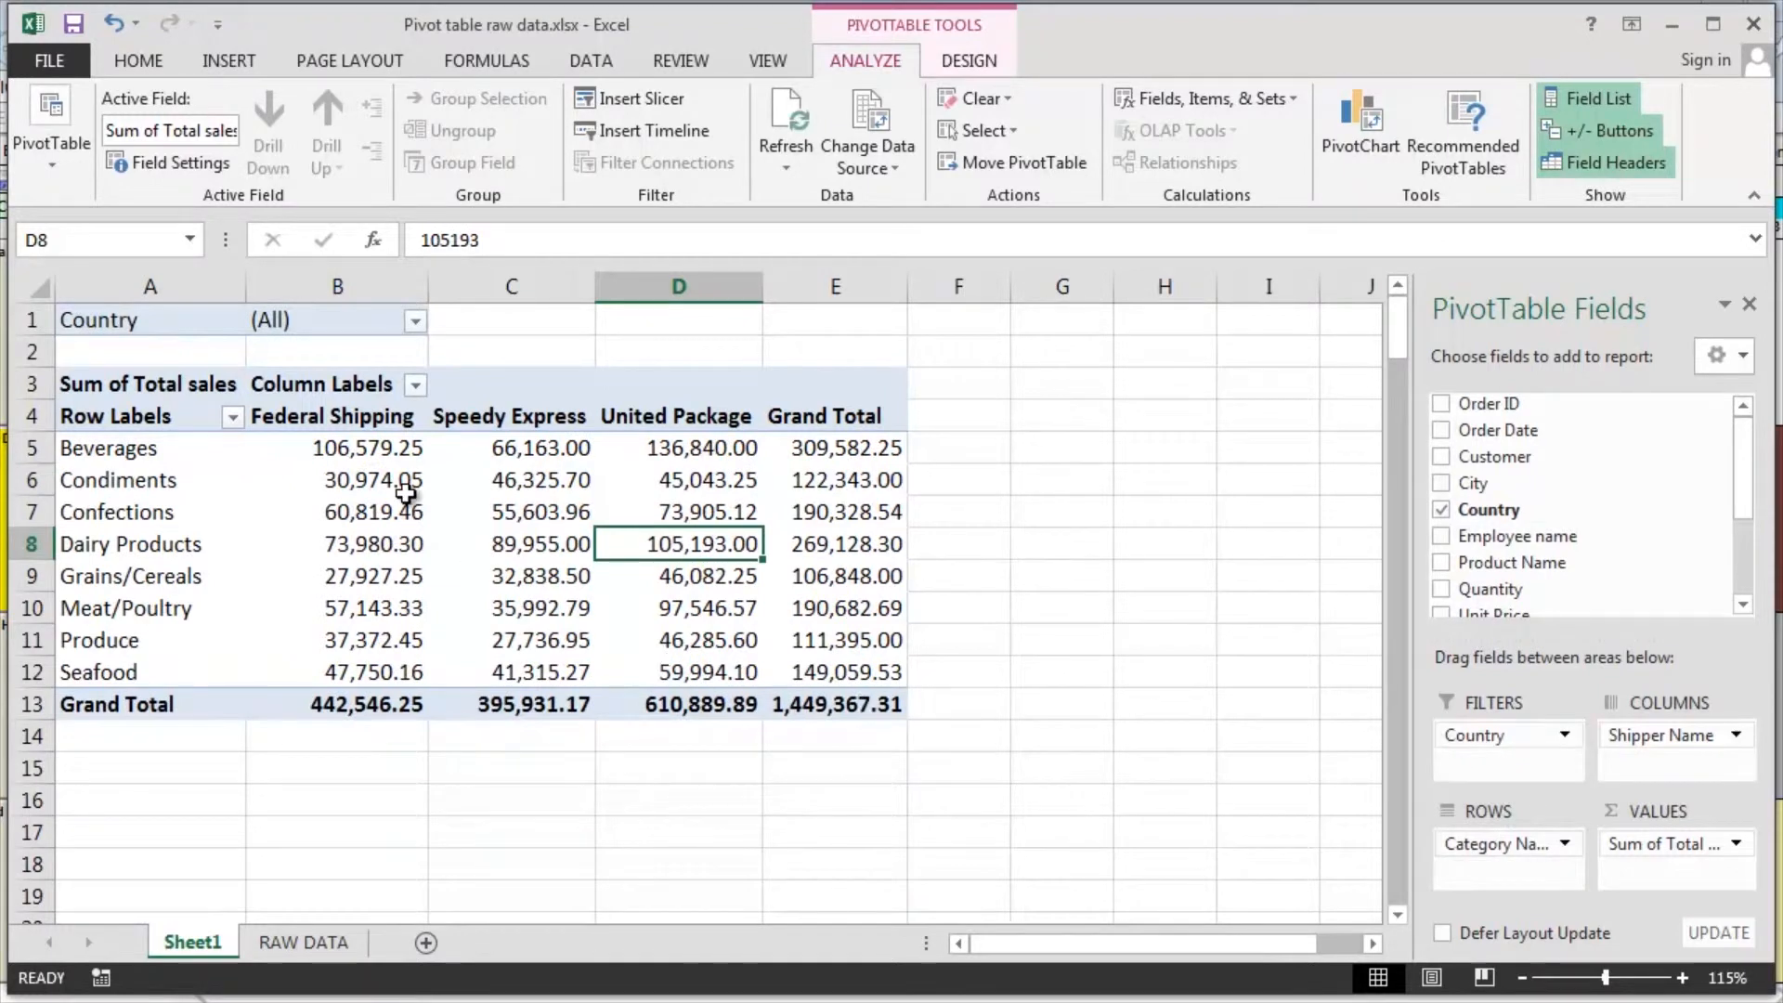
# Filter the report by Country to multiple items: Argentina, Austria, Belgium and Brazil only
pyautogui.click(418, 321)
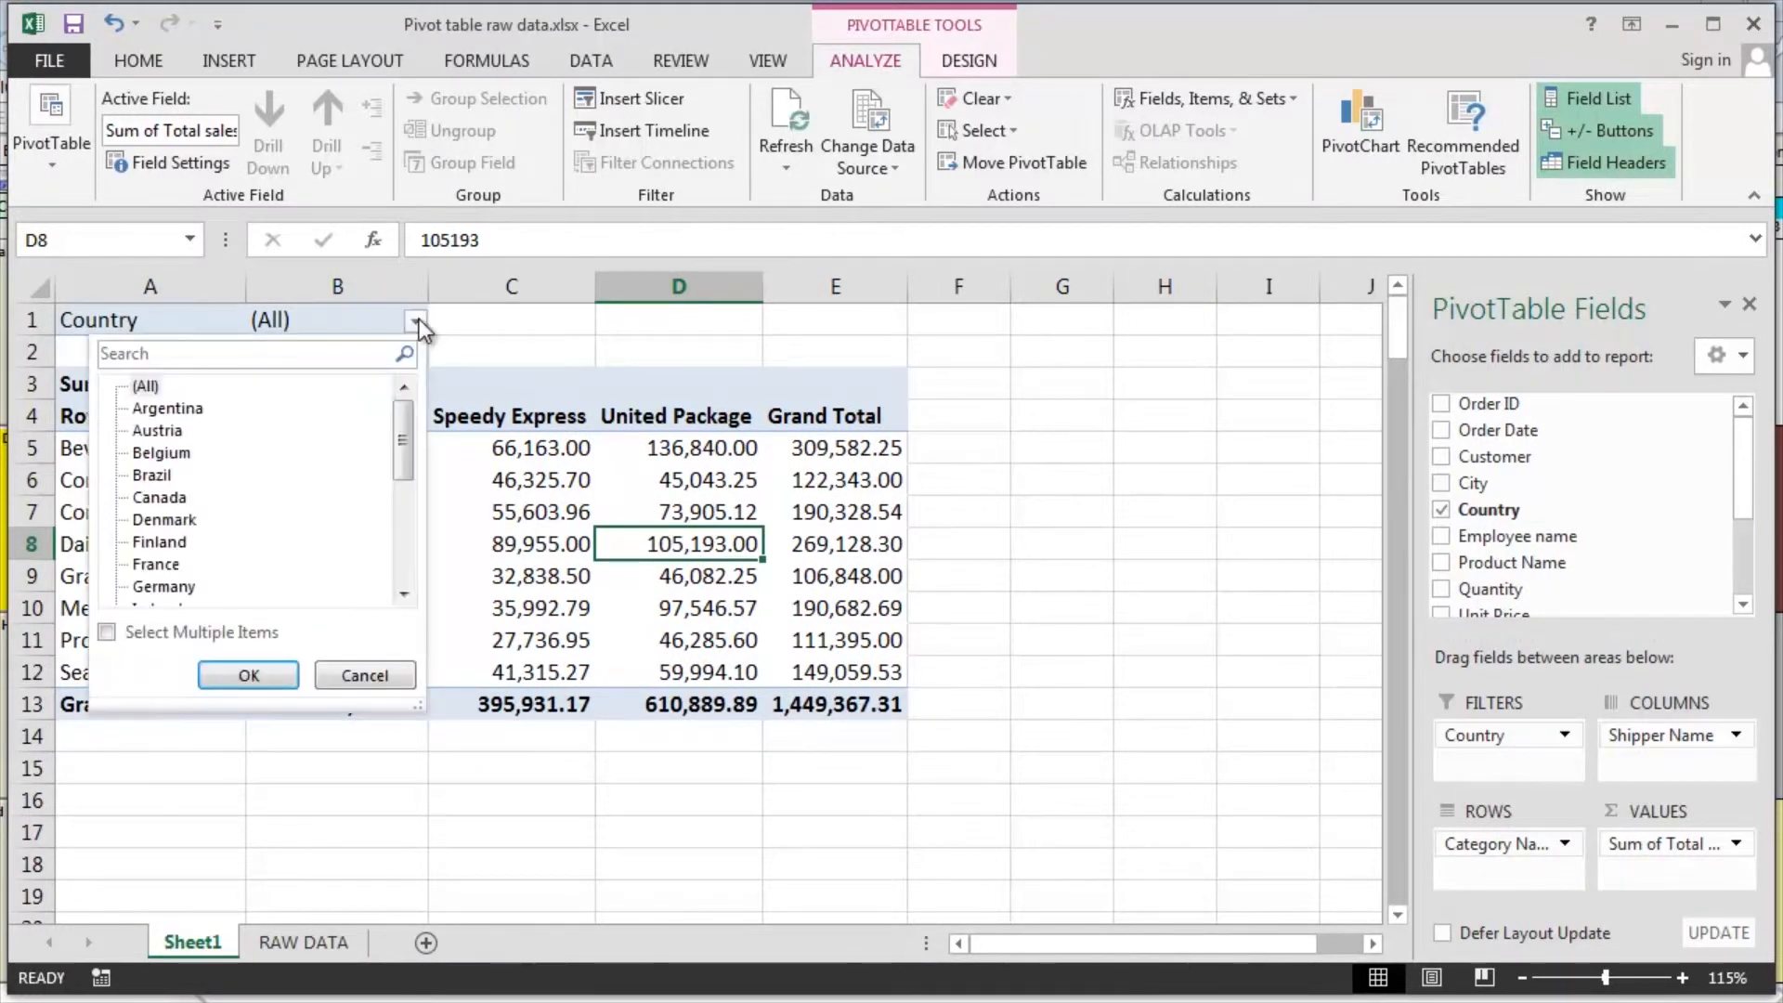
pyautogui.click(108, 633)
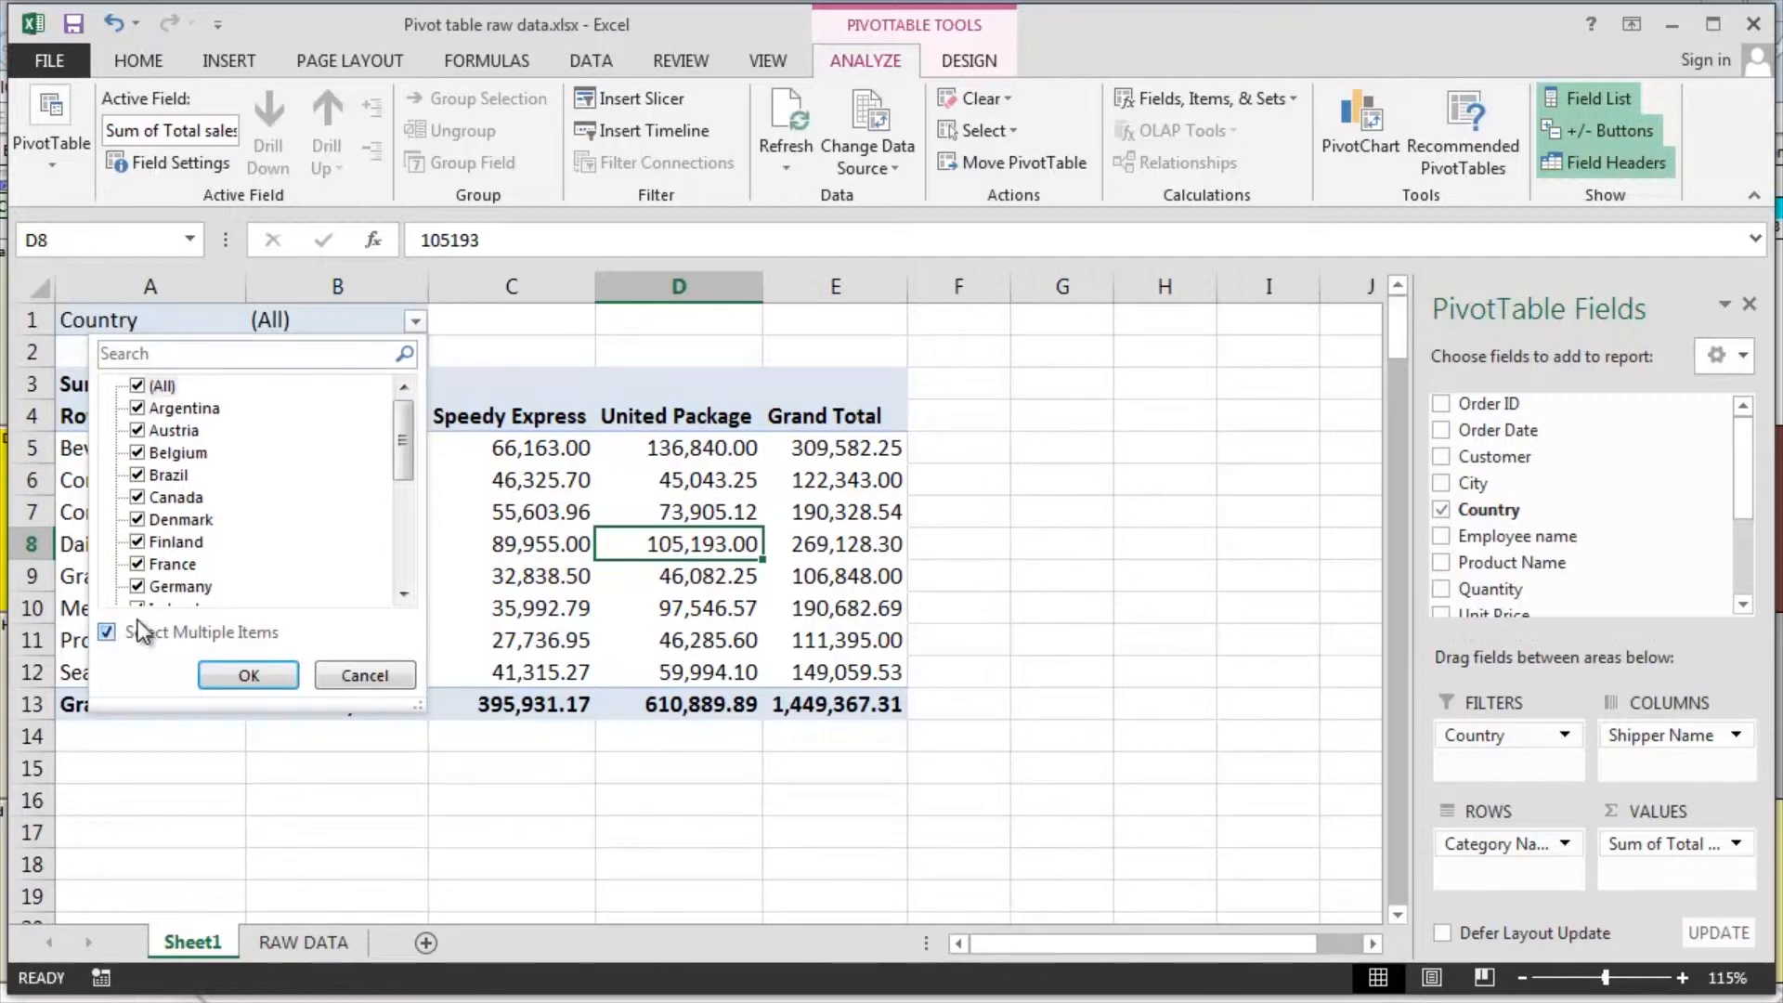
pyautogui.click(137, 383)
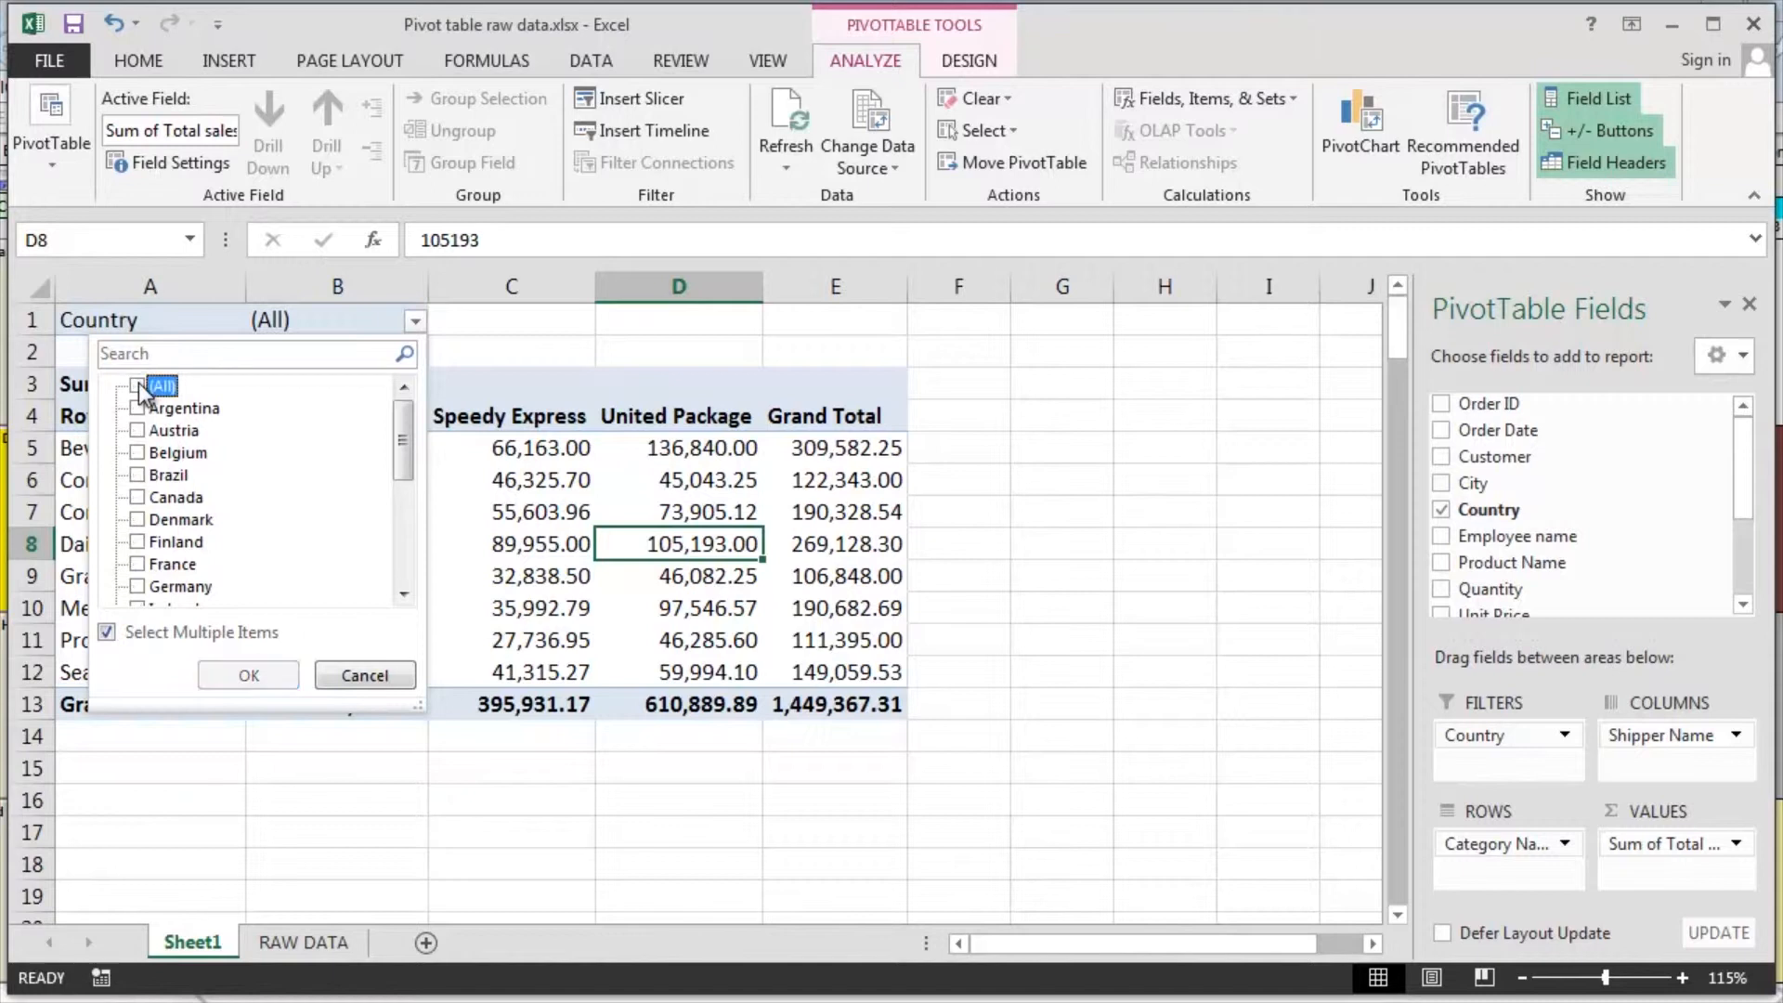
pyautogui.click(137, 408)
pyautogui.click(137, 431)
pyautogui.click(139, 454)
pyautogui.click(137, 476)
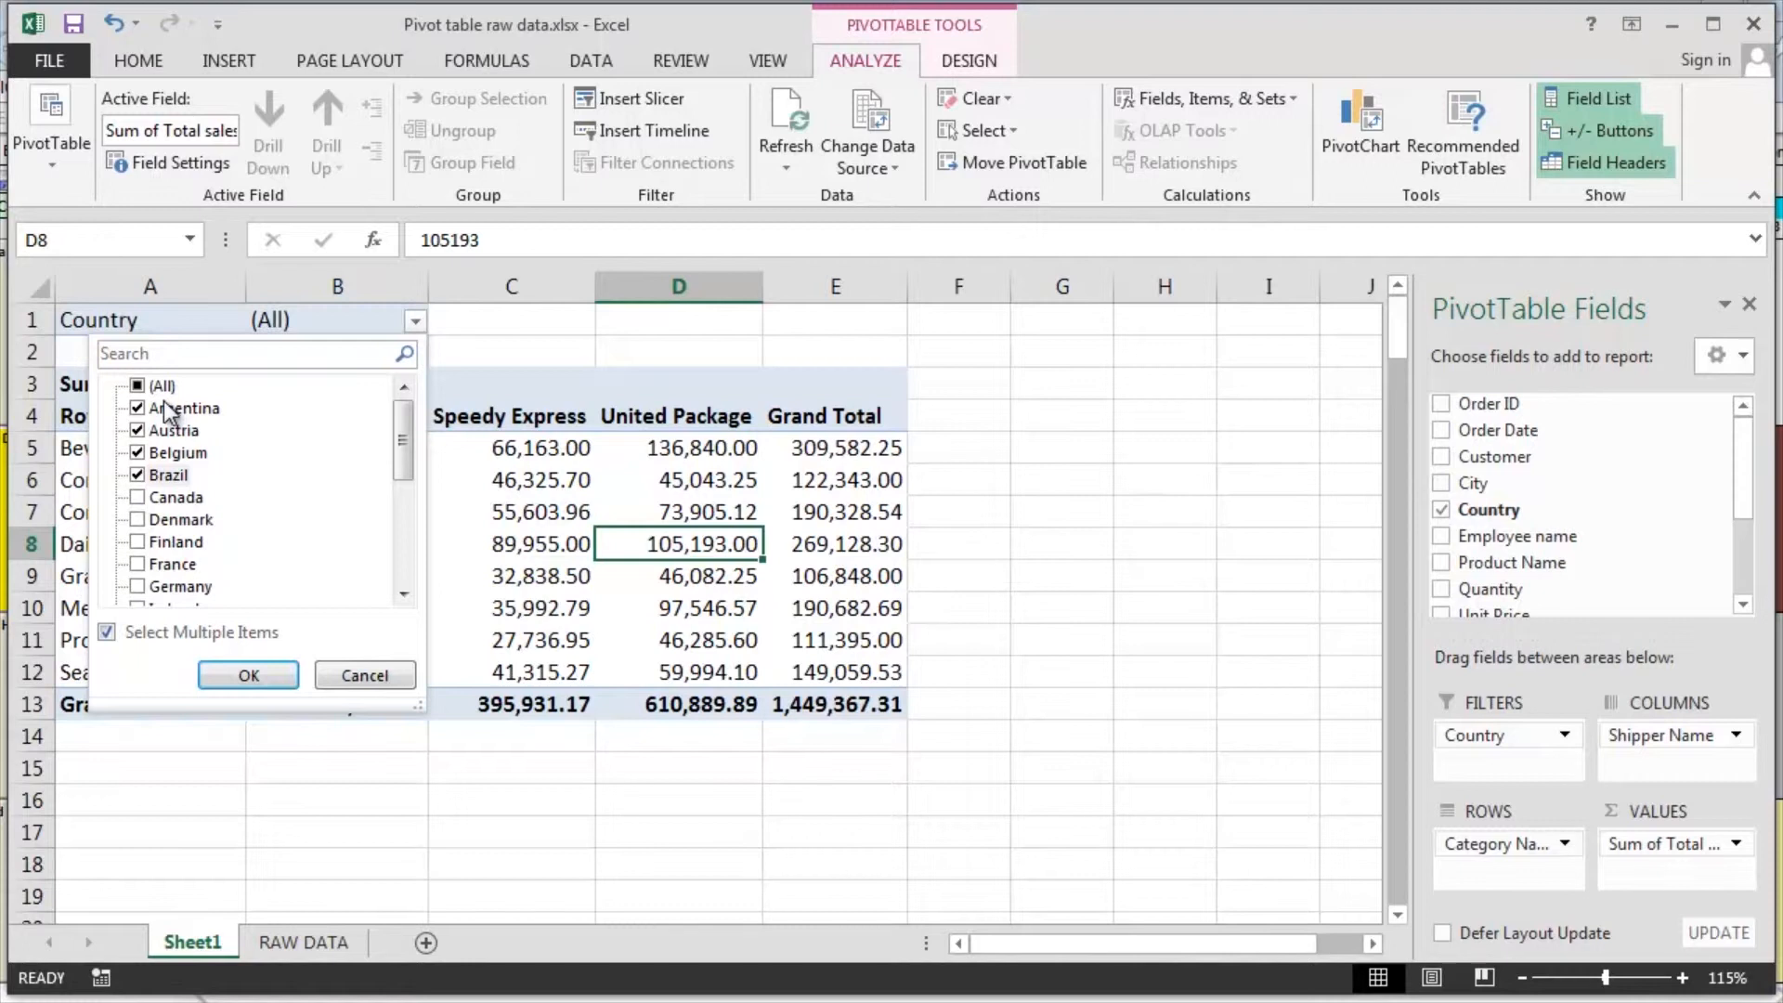
pyautogui.click(247, 675)
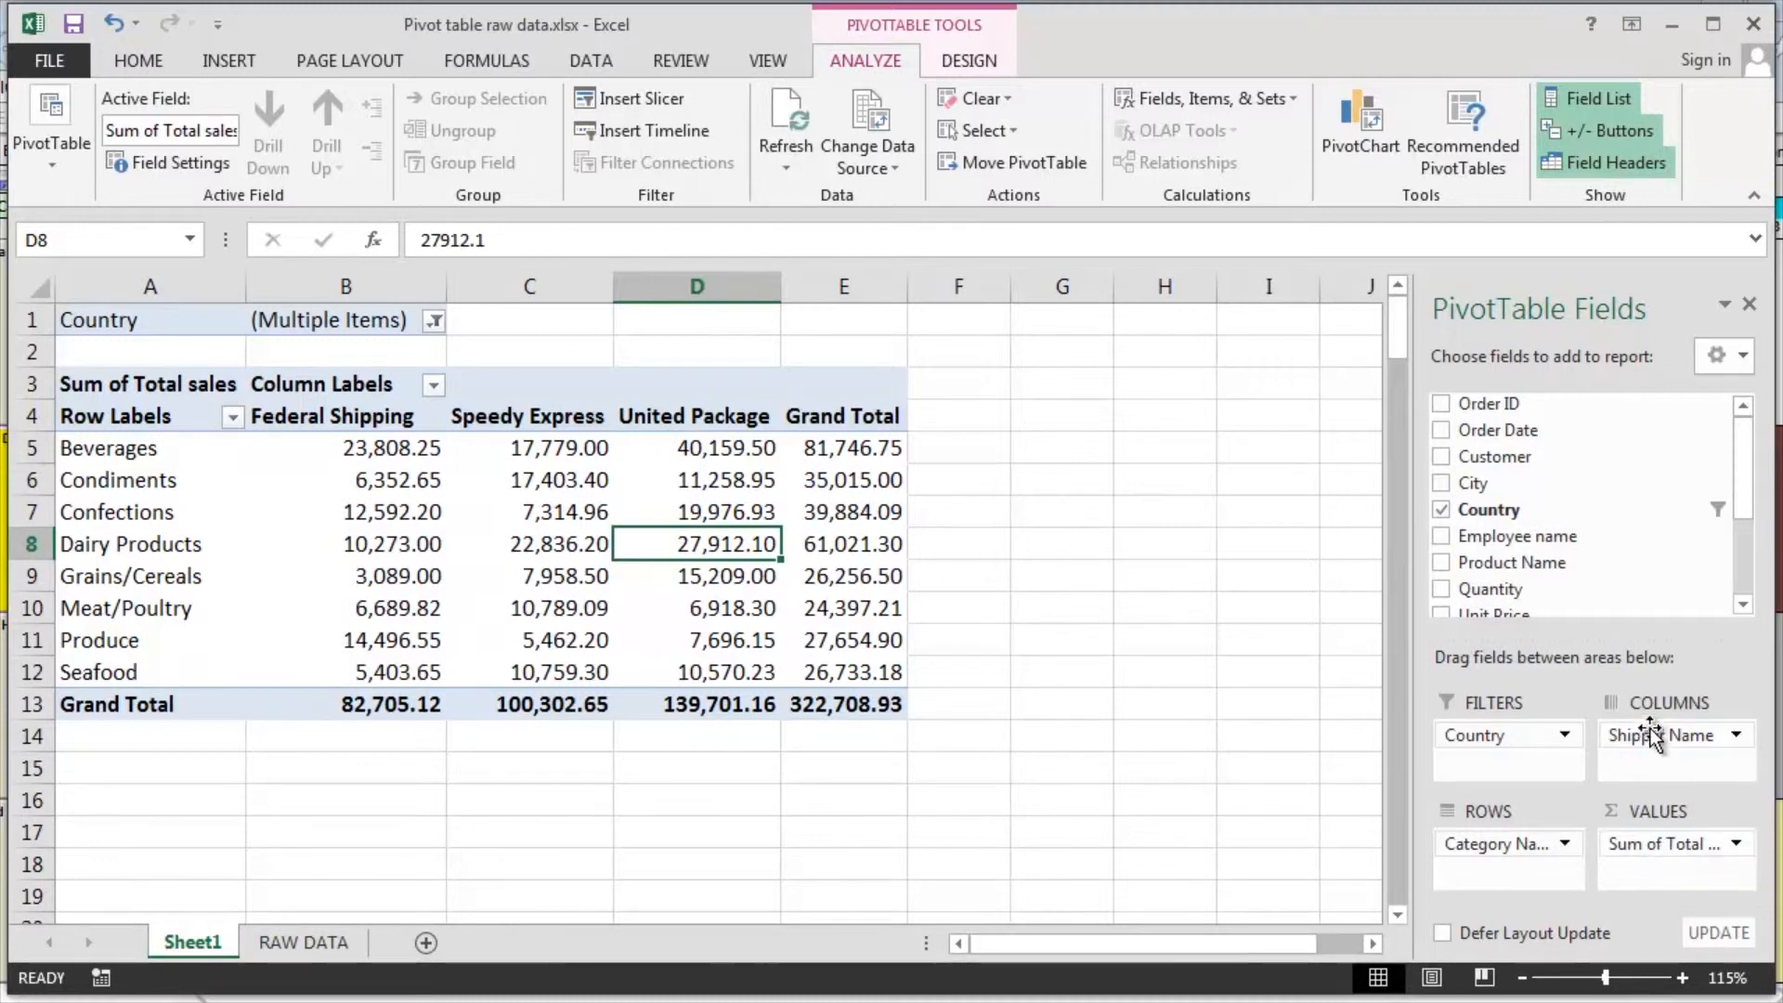
# Remove Shipper Name from the columns and Country from the filters of the PivotTable
pyautogui.moveTo(1662, 738); pyautogui.dragTo(1242, 704)
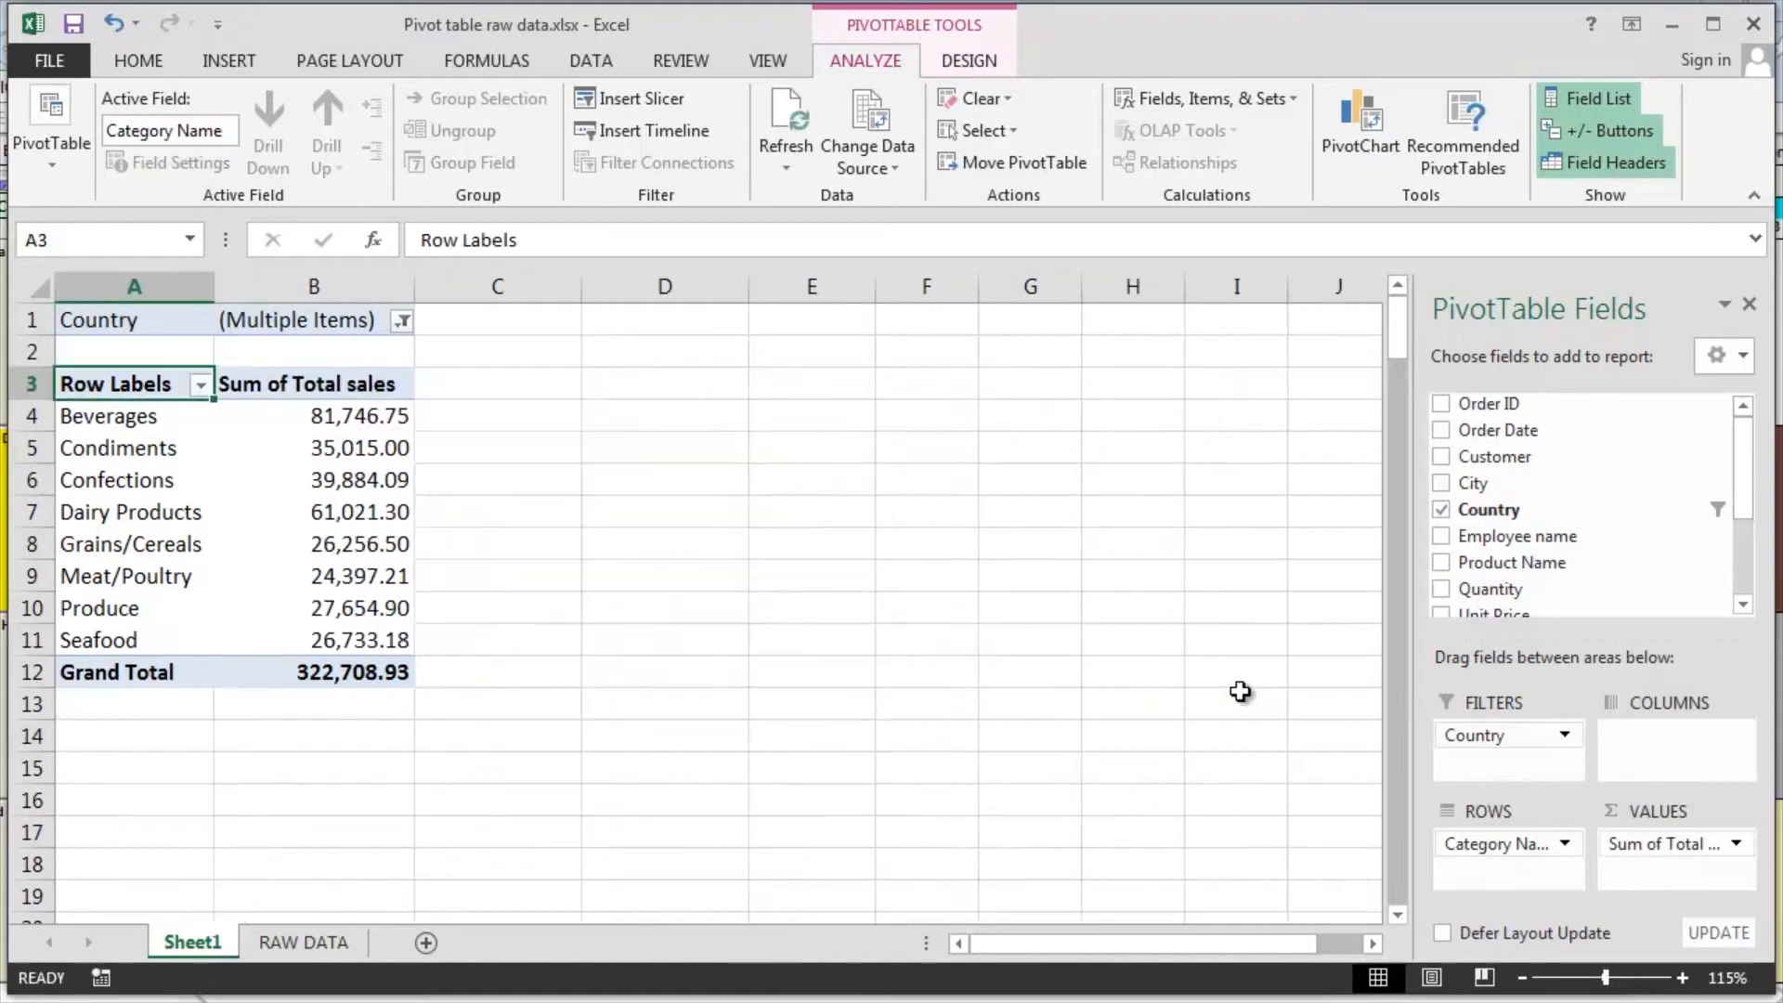
pyautogui.click(1441, 510)
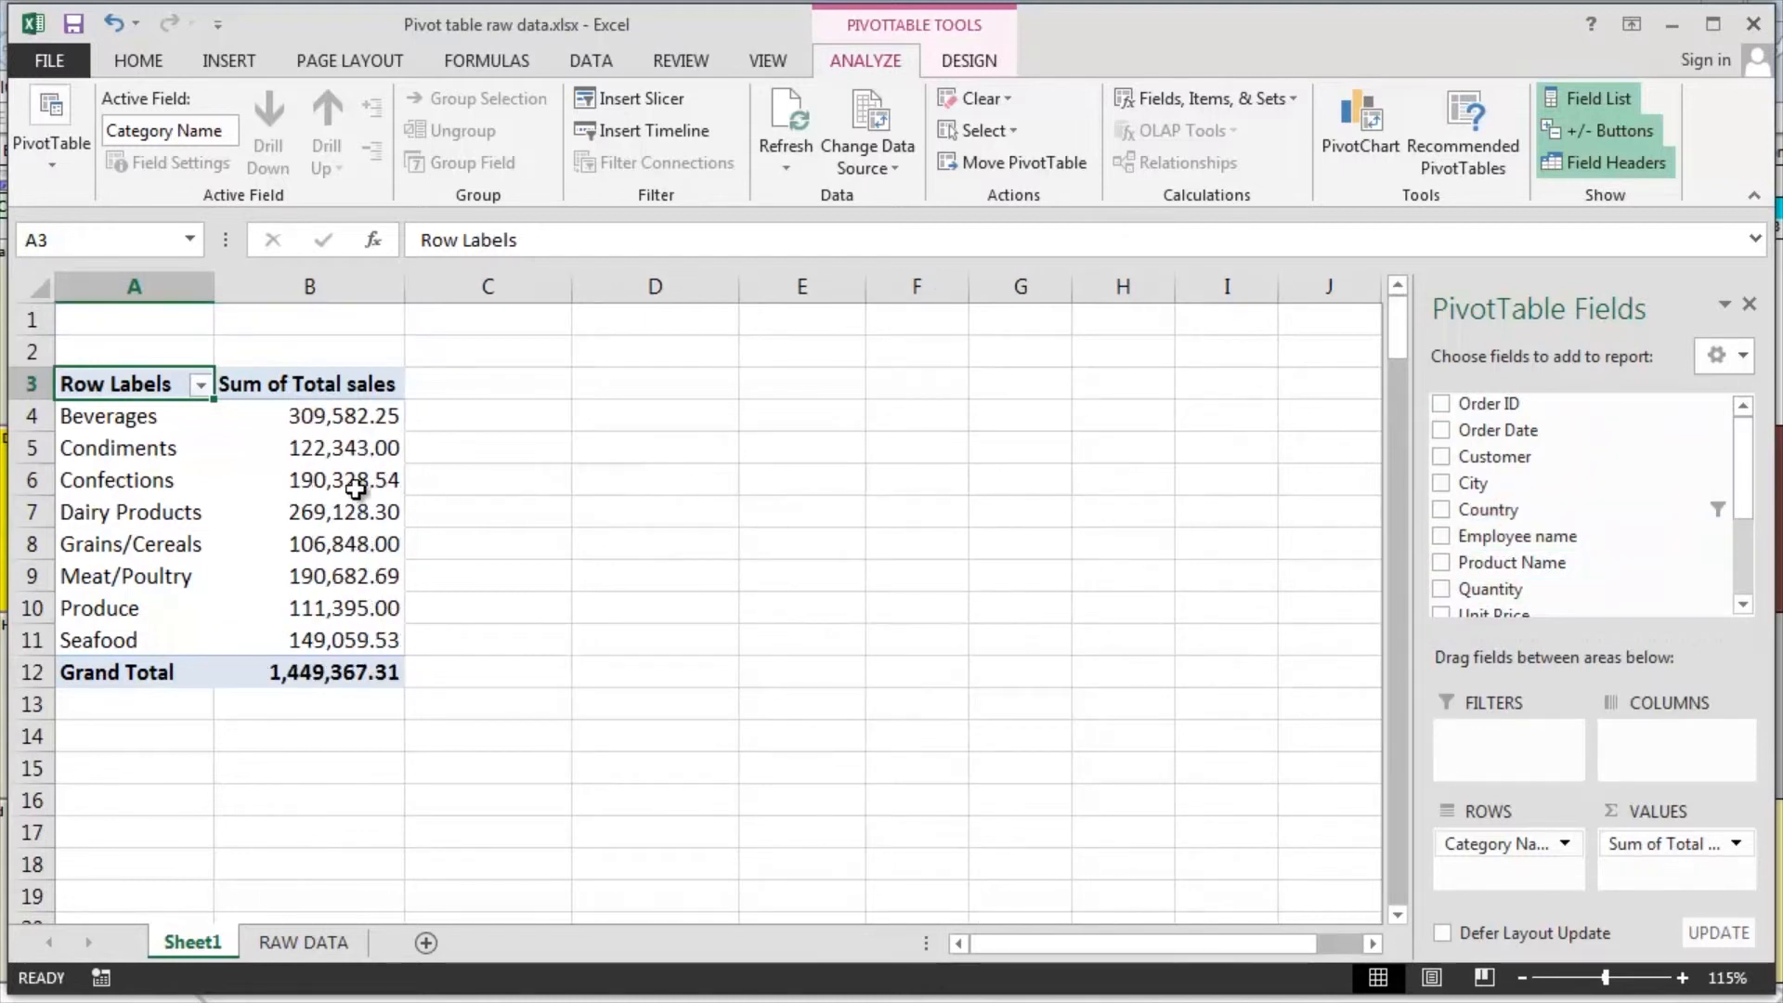
pyautogui.moveTo(270, 592)
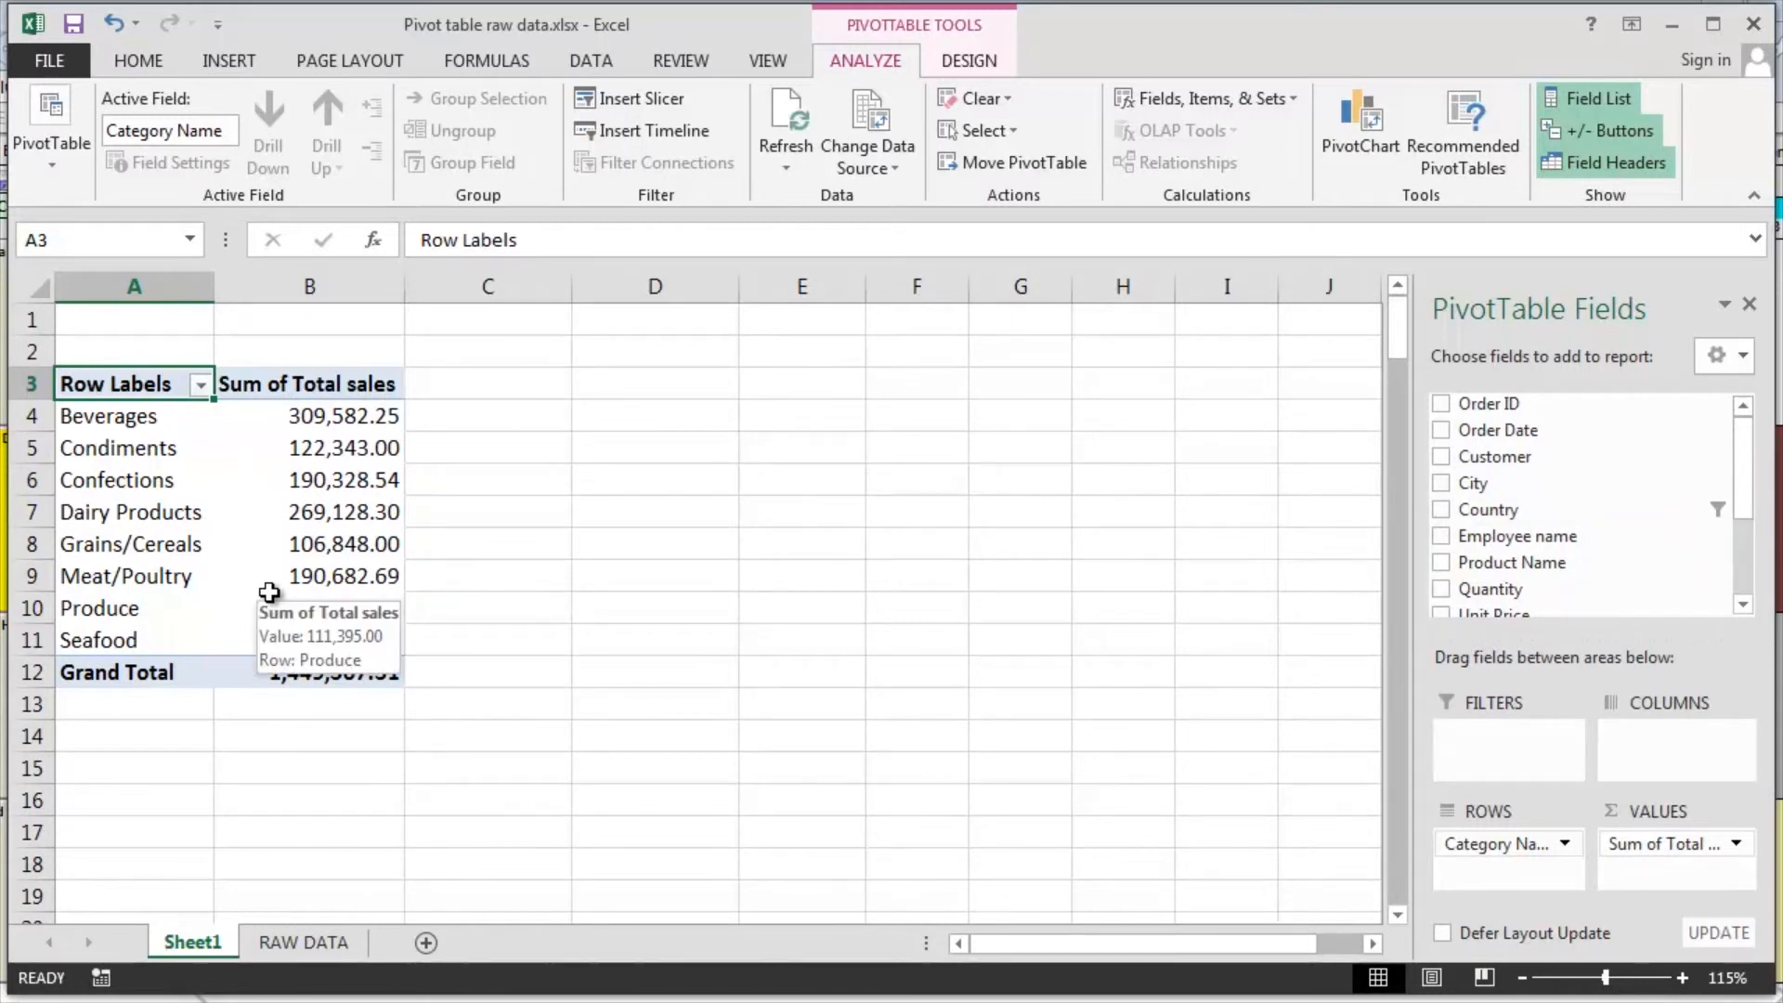